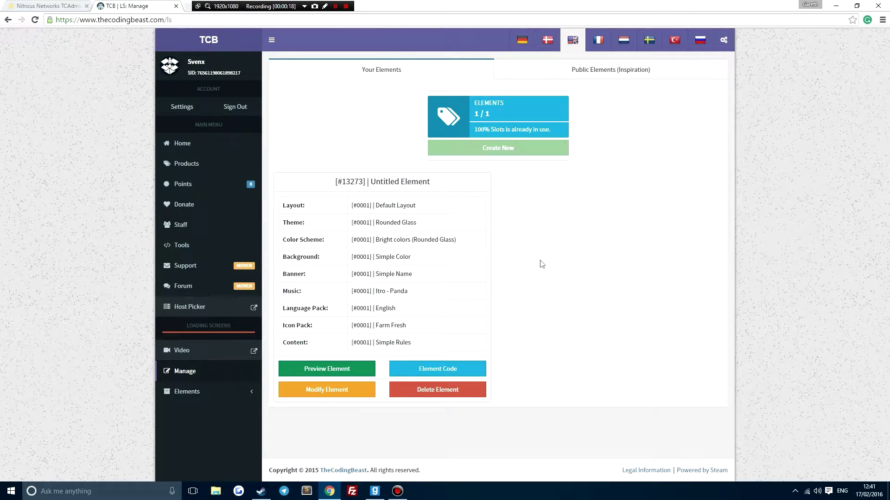
Step: Open and close the element settings, then reload the management page
click(360, 386)
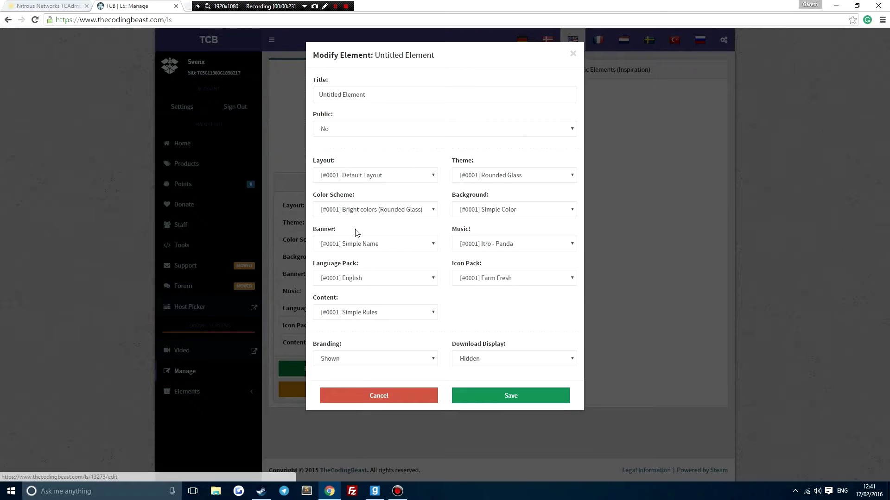
click(383, 400)
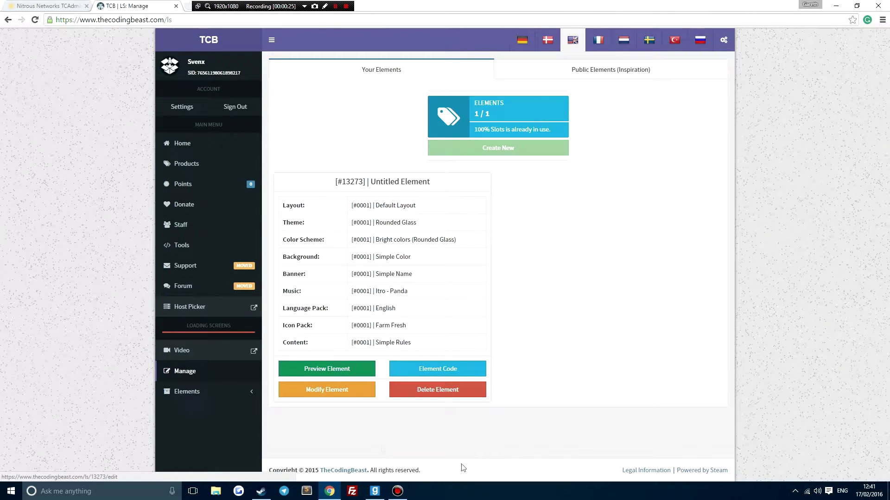
click(200, 375)
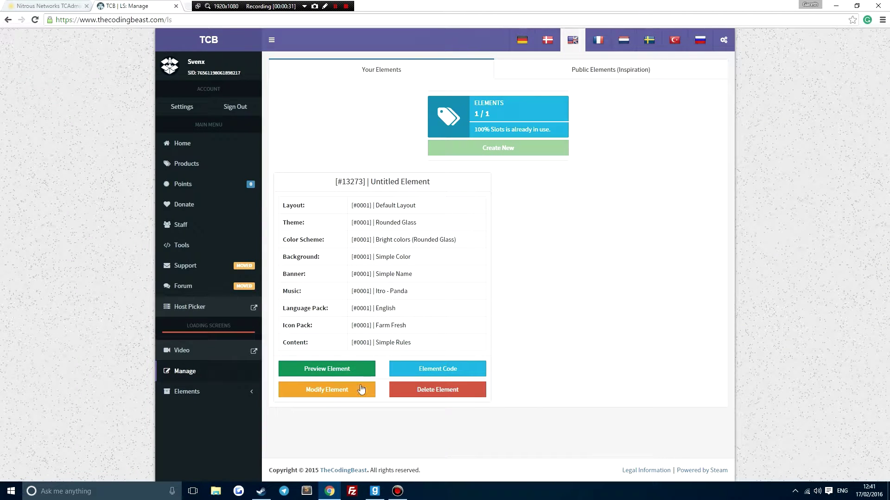
Step: Change the element's title to Gmod Server and keep it non-public
click(351, 389)
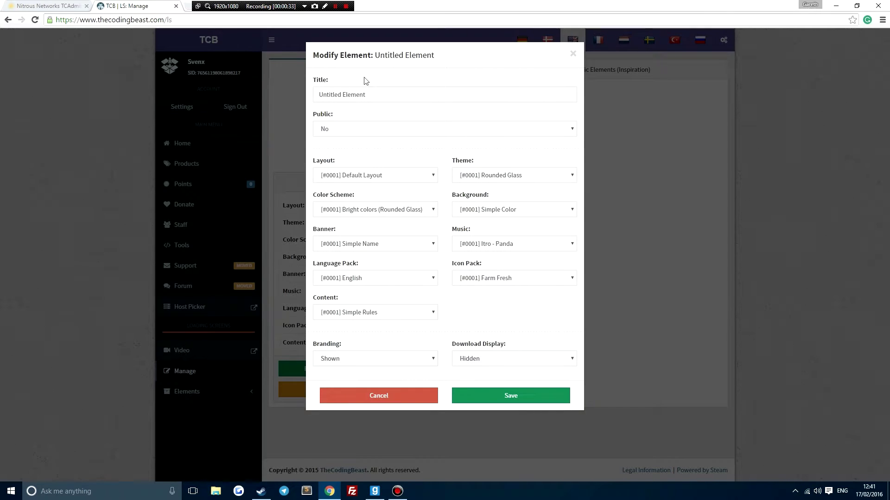
drag(366, 95, 315, 95)
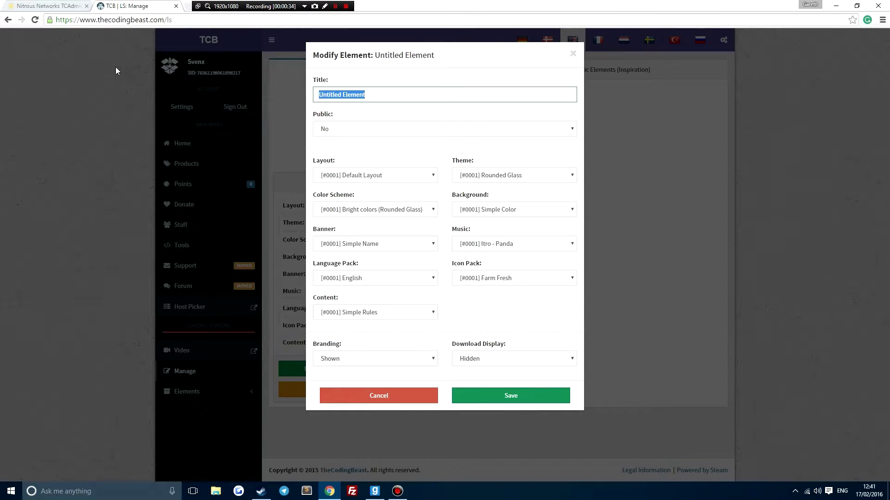
text(Gmod Server)
click(359, 134)
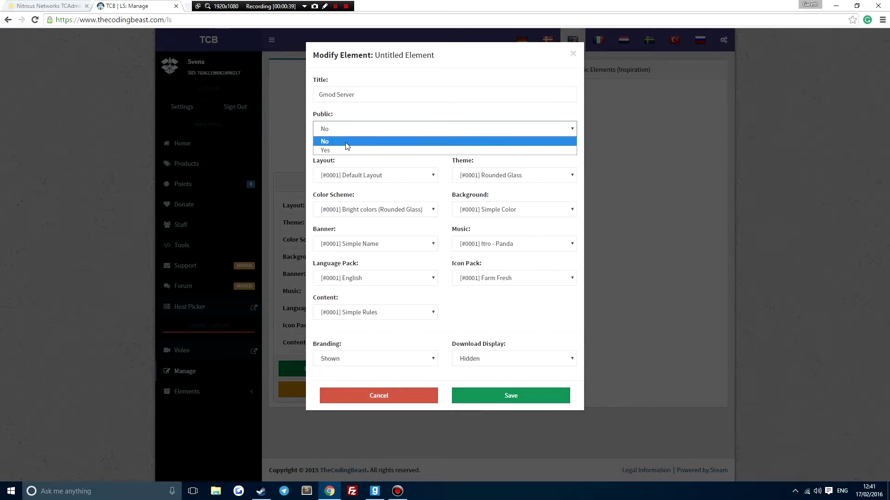
click(347, 145)
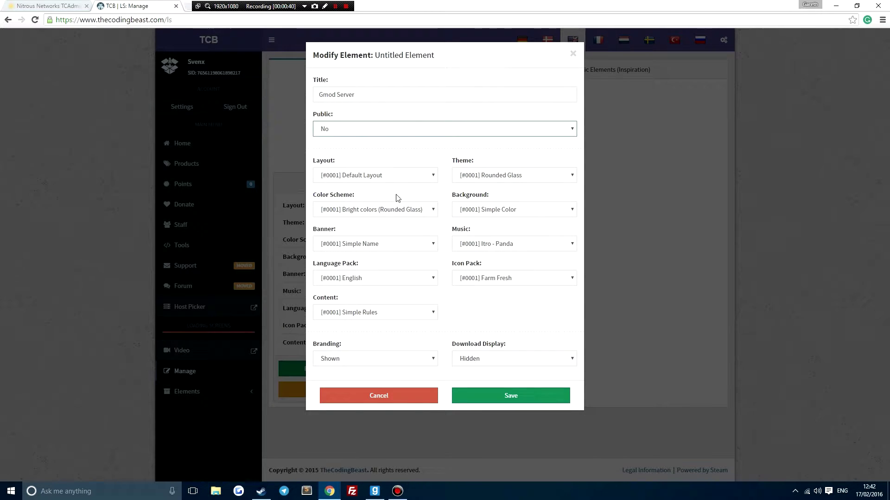
click(423, 362)
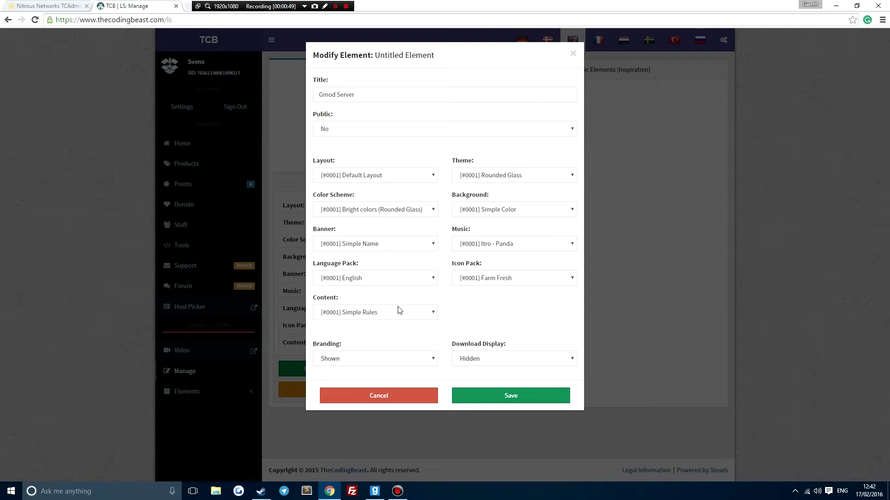
Step: Keep the default layout and Rounded Glass theme, and choose the HL2 Background Slideshow background
click(367, 178)
click(368, 188)
click(461, 176)
click(473, 191)
click(475, 210)
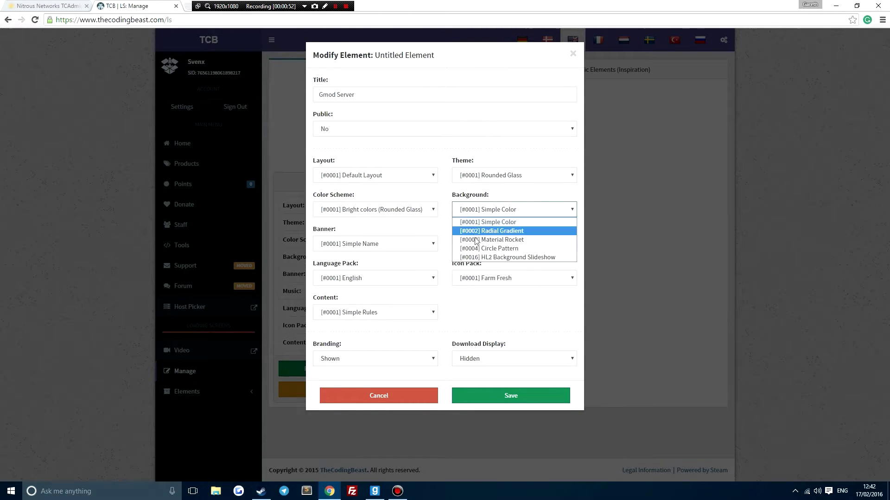
click(485, 257)
Step: Keep the current colour scheme, Simple Name banner, Itro - Panda music and Farm Fresh icons
click(420, 210)
click(421, 209)
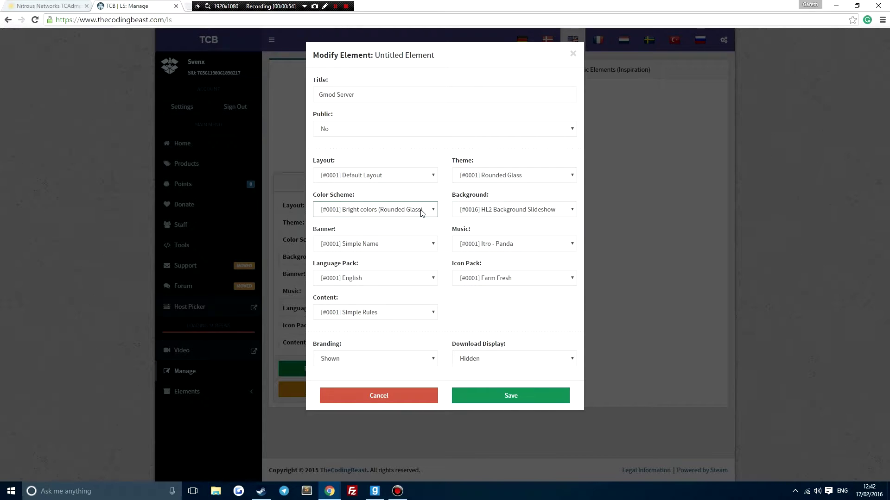
click(419, 244)
click(417, 256)
click(468, 244)
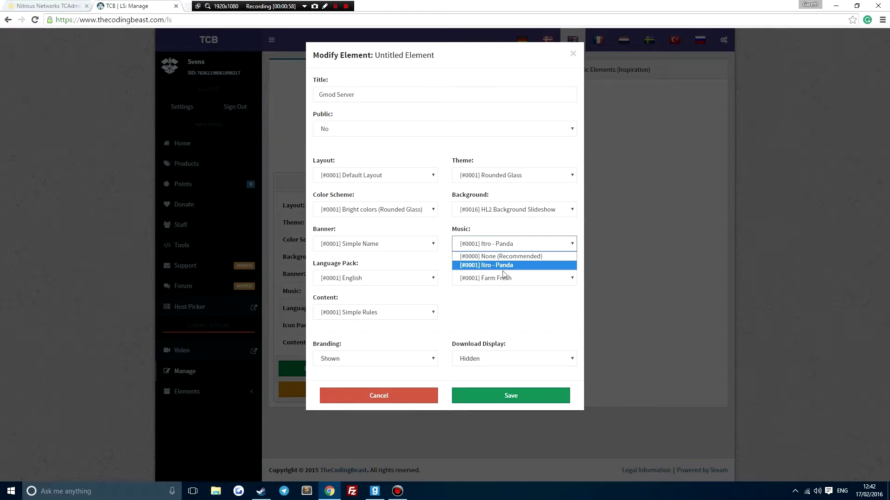
click(477, 266)
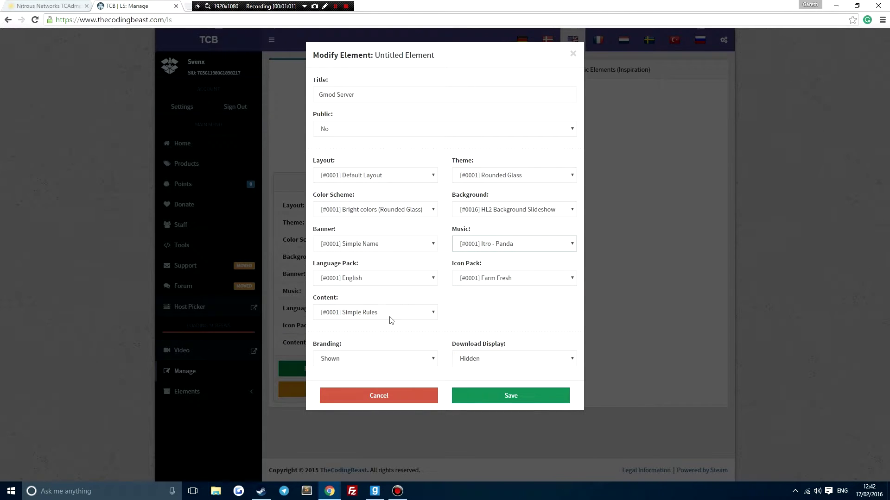
click(480, 280)
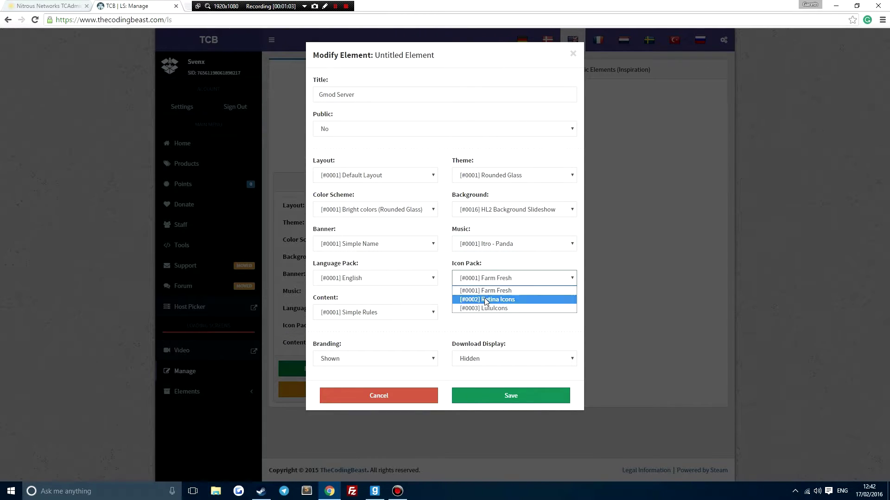
click(489, 291)
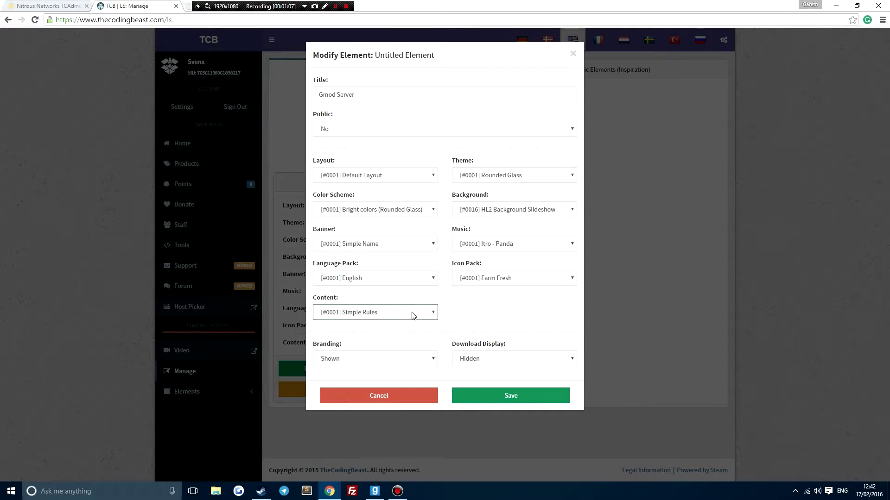
Step: Save the element, then highlight the Gmod Server title and Rules list in the preview
click(493, 397)
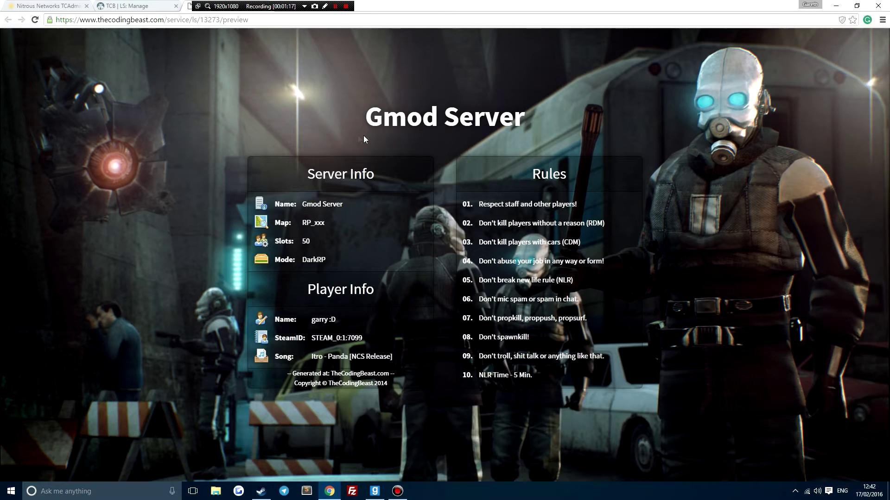
drag(367, 120, 524, 119)
click(462, 194)
drag(458, 223, 533, 376)
click(369, 305)
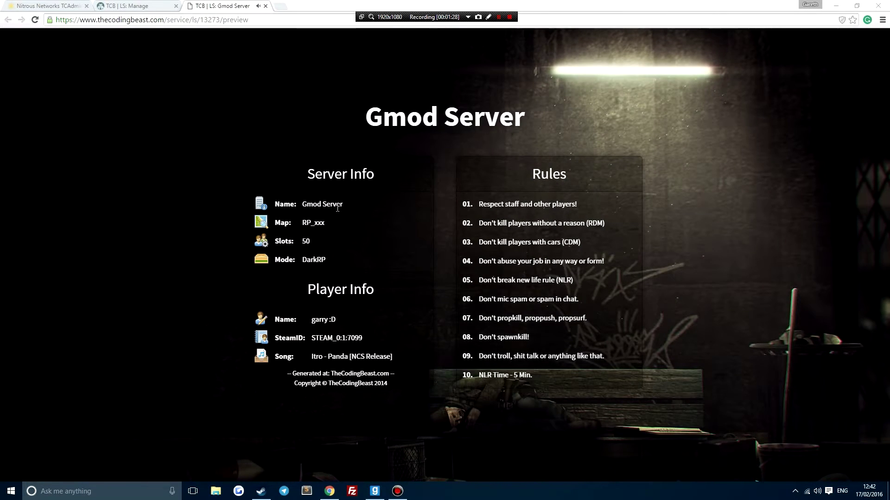
Step: Point out the Server Info details, including map RP_xxx and 50 slots
drag(330, 263, 327, 223)
triple_click(366, 116)
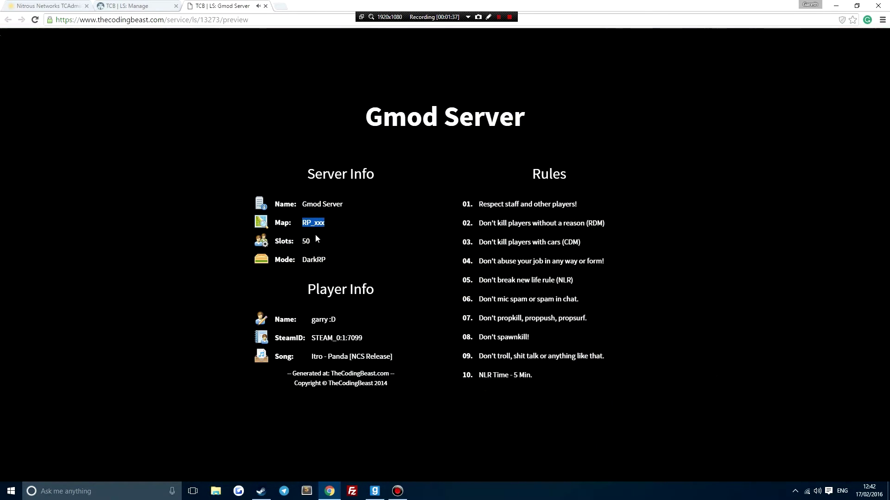
click(311, 236)
double_click(305, 239)
click(315, 263)
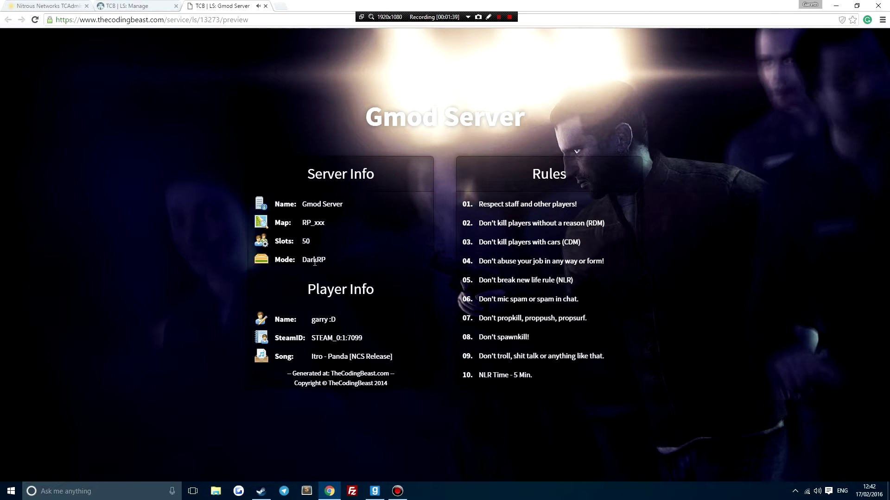
Step: Highlight the player info, the ten rules and the footer credit lines
drag(342, 320, 405, 331)
click(304, 366)
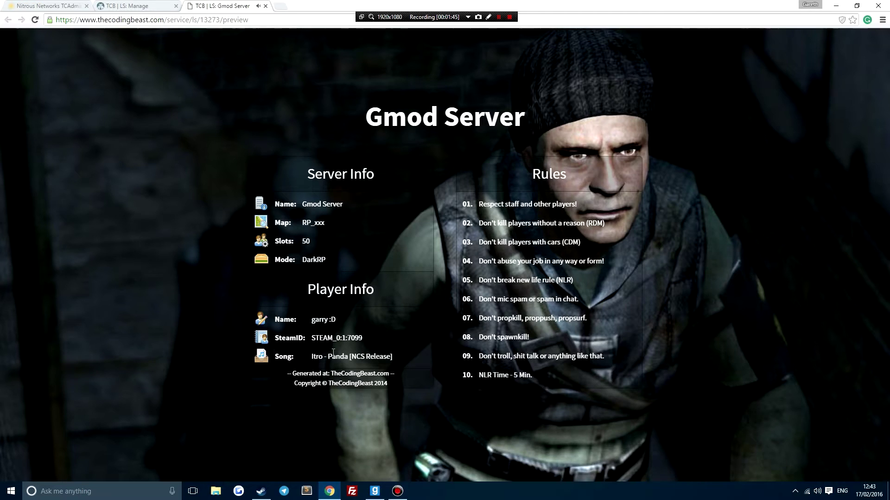
drag(547, 379, 464, 225)
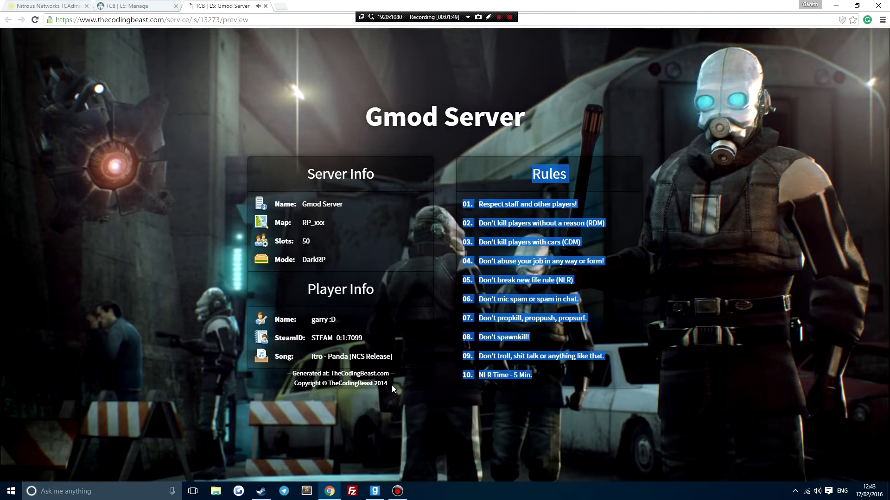
drag(392, 388, 298, 373)
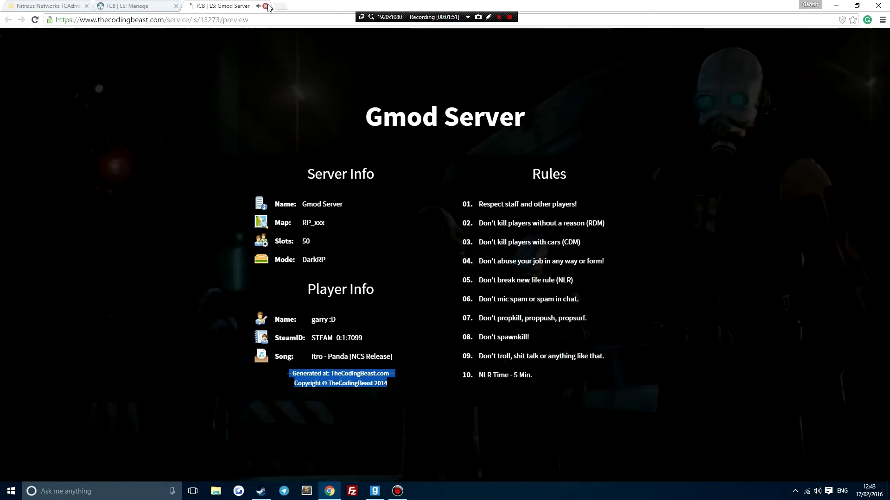
Step: Close the preview and copy the element's sv_loadingurl line from Element Code
click(265, 6)
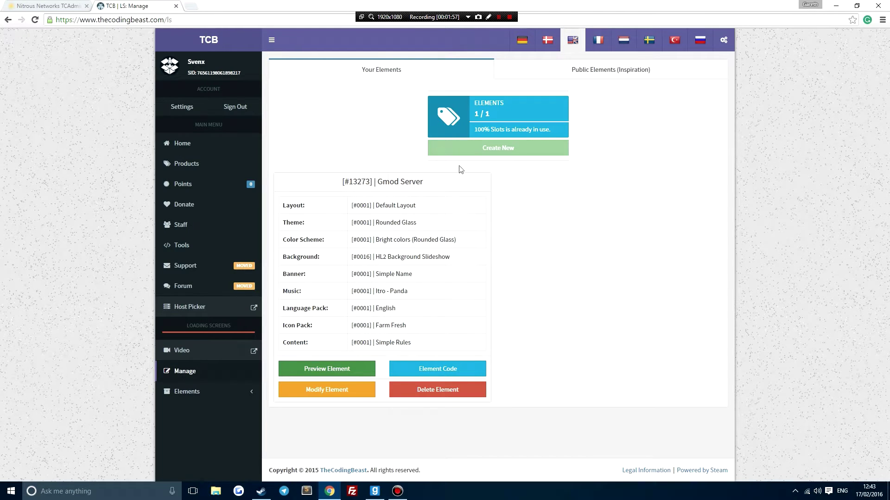
click(423, 369)
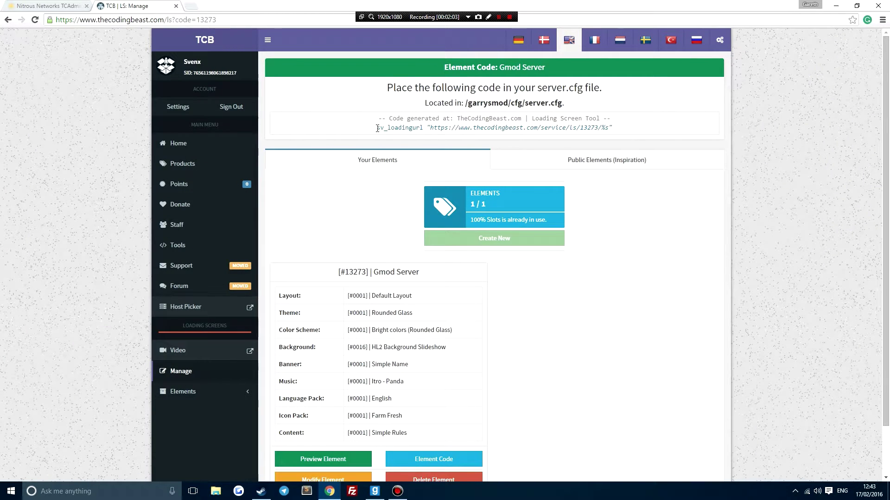
drag(377, 128, 613, 128)
right_click(583, 130)
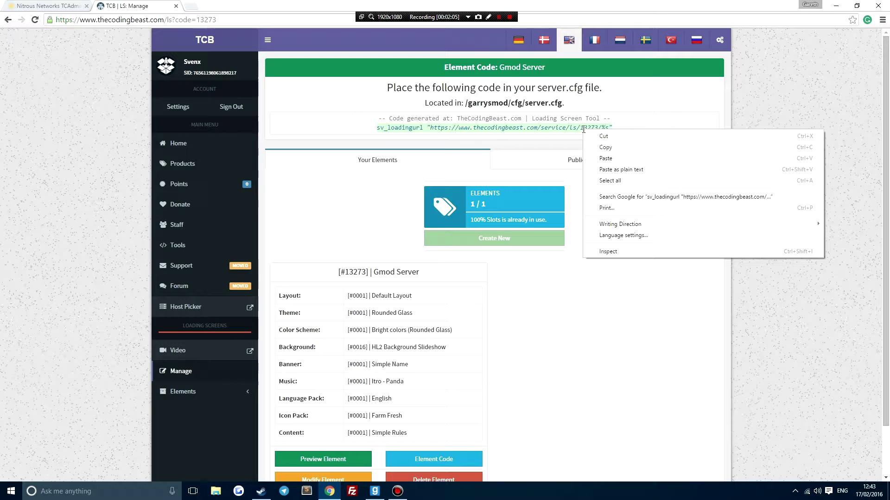
click(588, 147)
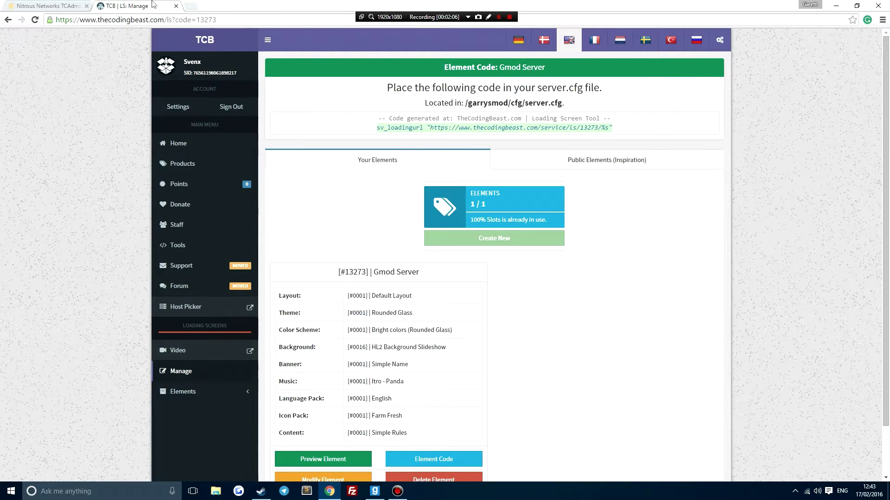
Step: Open server.cfg for editing on the GMod 20 slots server in TCAdmin
click(59, 6)
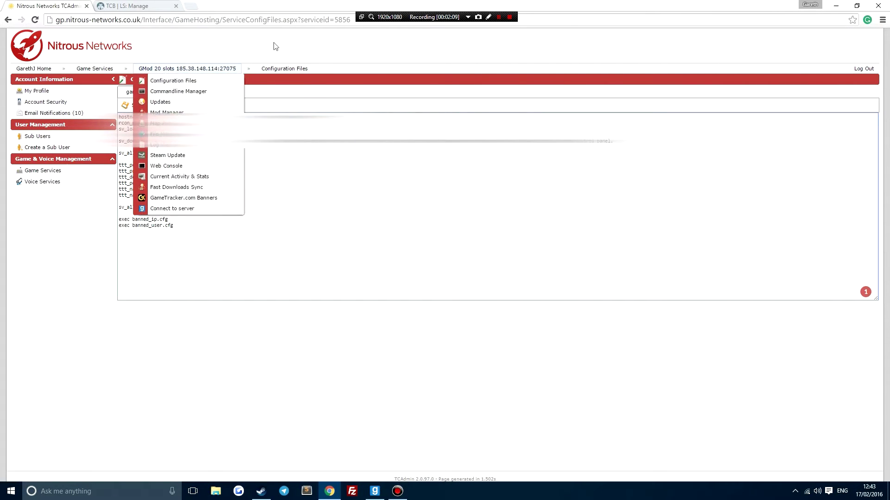
click(202, 69)
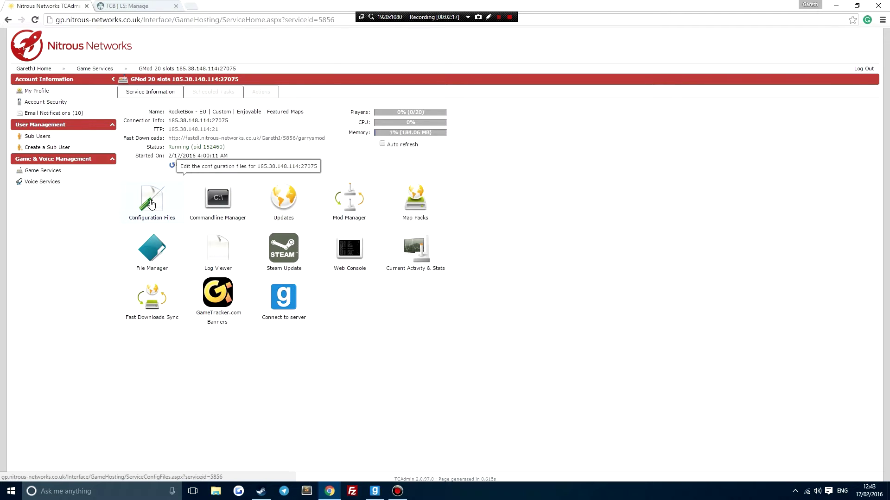
click(172, 209)
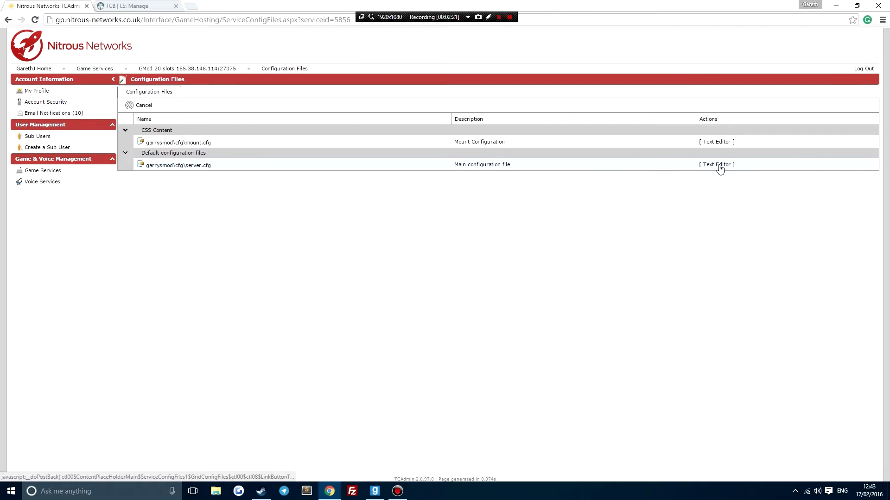
click(719, 165)
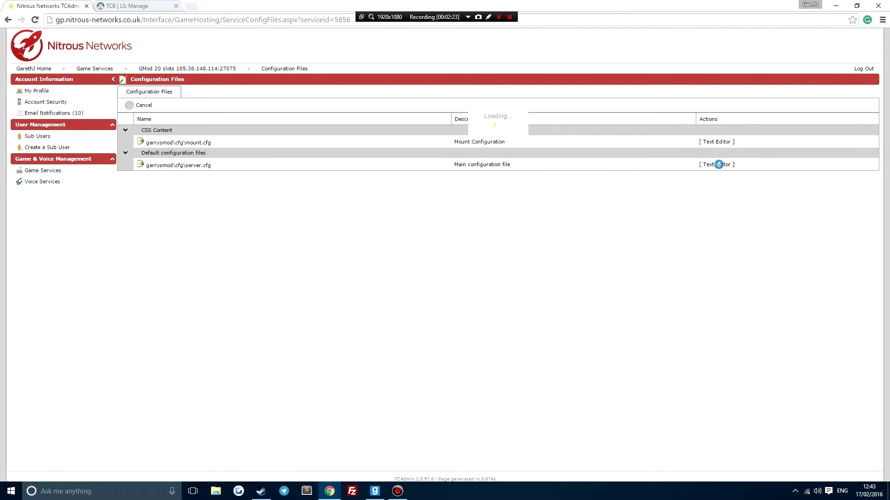
Step: Replace the sv_loadingurl line with the pasted TheCodingBeast loading URL
key(ctrl+a)
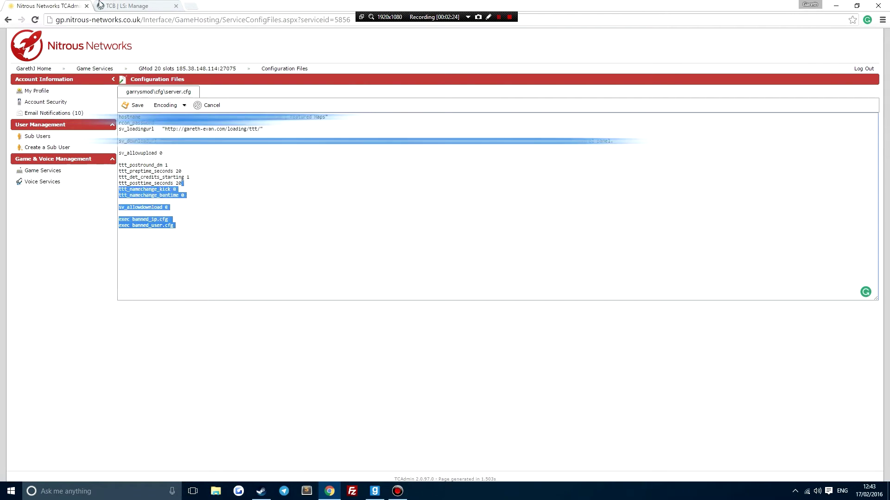
click(263, 134)
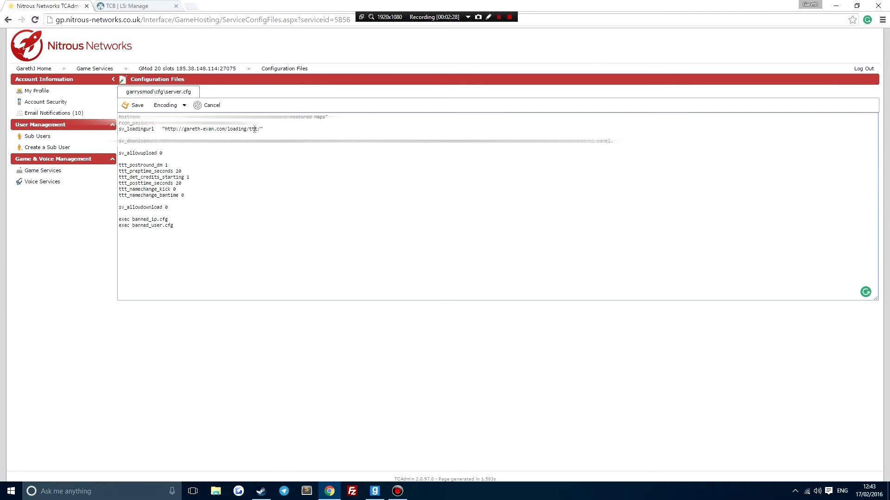
drag(263, 129, 119, 129)
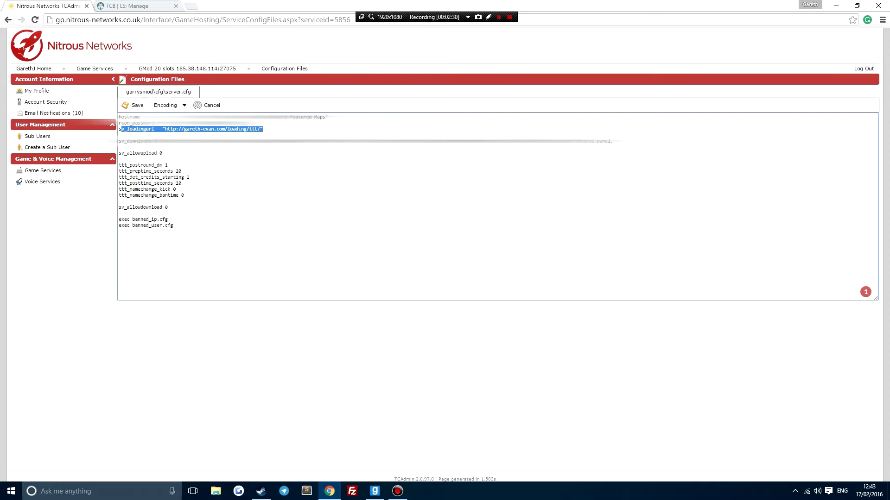
click(127, 129)
drag(216, 133, 114, 132)
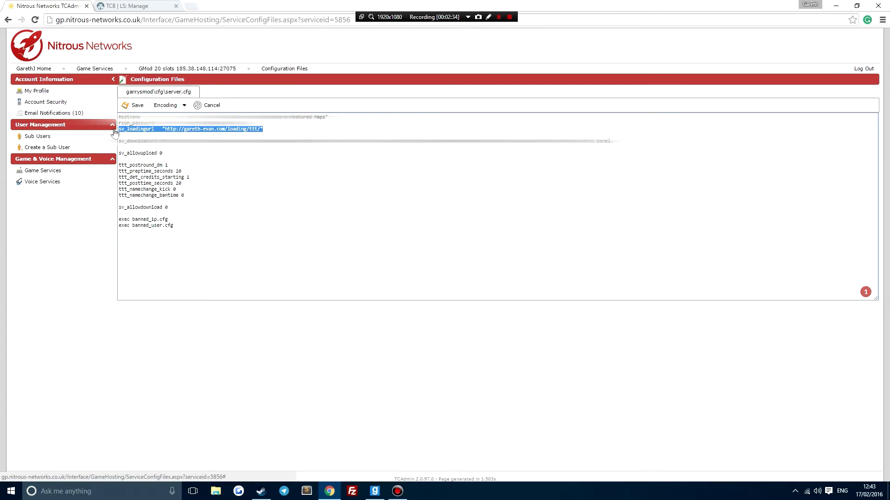
key(ctrl+v)
Step: Compare against the generated code, save server.cfg, and go to the server overview
click(126, 5)
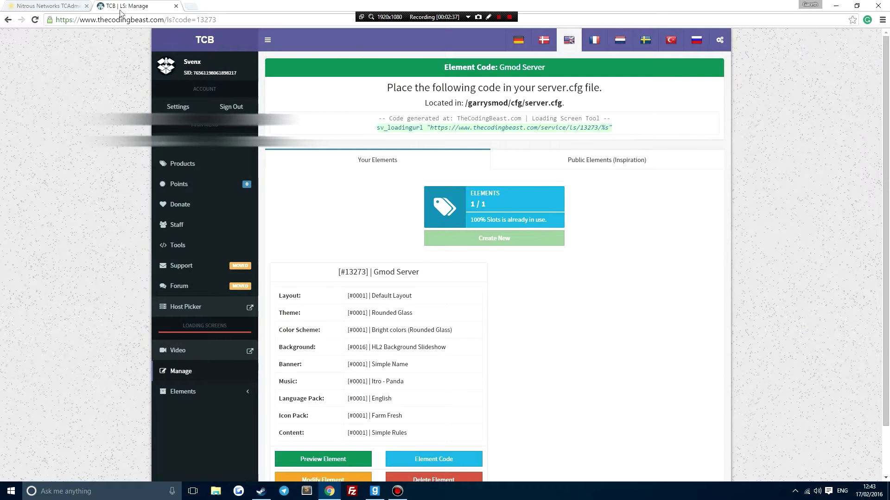
click(79, 6)
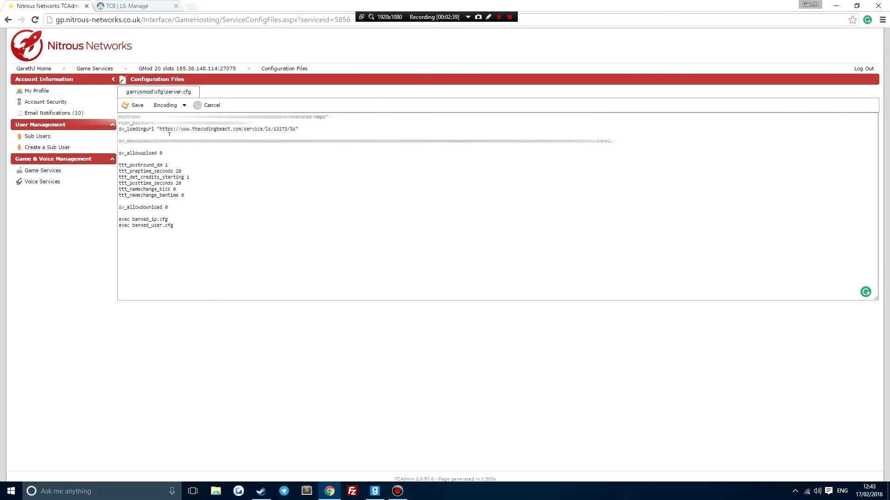
click(134, 105)
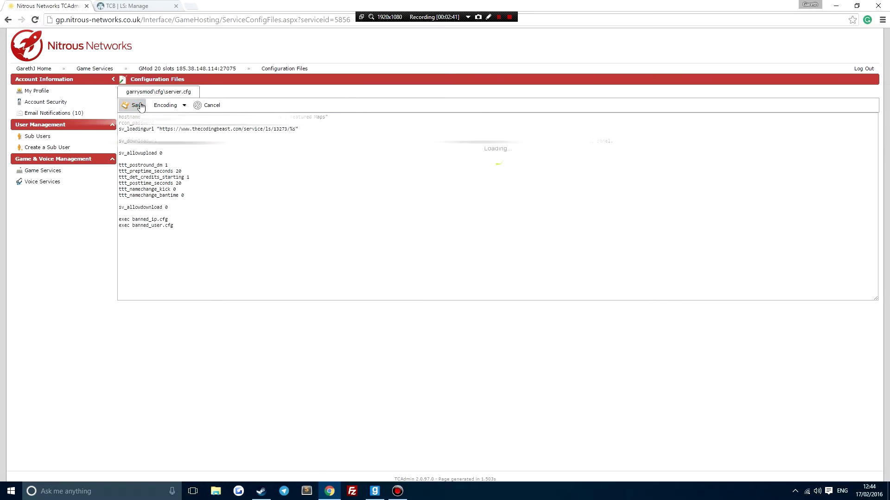
click(168, 68)
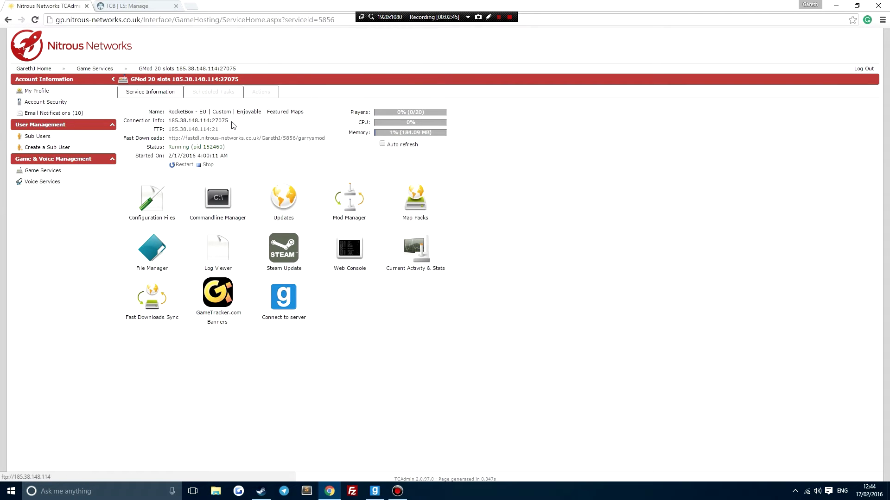
Step: Copy the server's connection address and restart the GMod server
drag(230, 121, 171, 120)
right_click(171, 120)
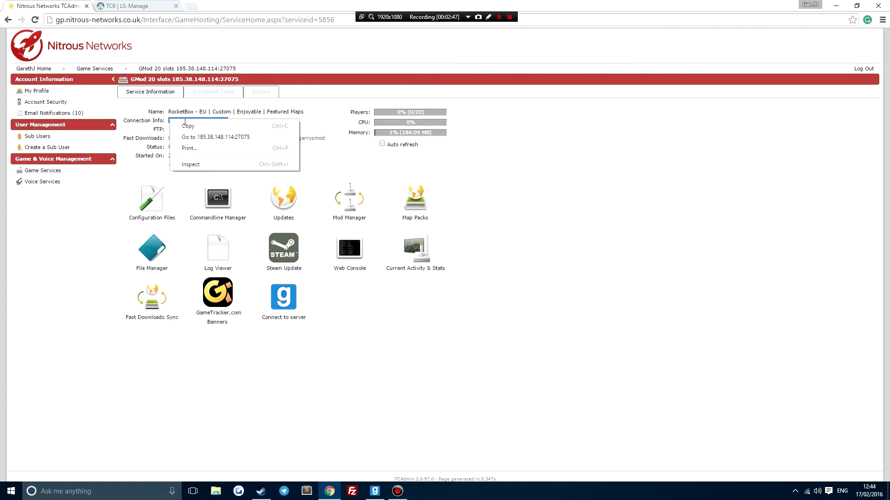
click(185, 123)
click(179, 168)
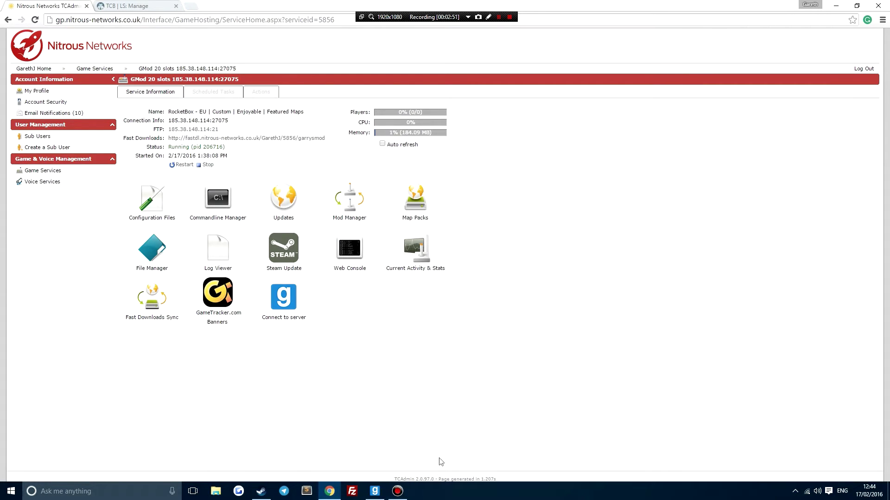
mouse_move(375, 496)
Step: Run connect 185.38.148.114:27075 in the Gmod console and dismiss the outdated-server error
click(379, 450)
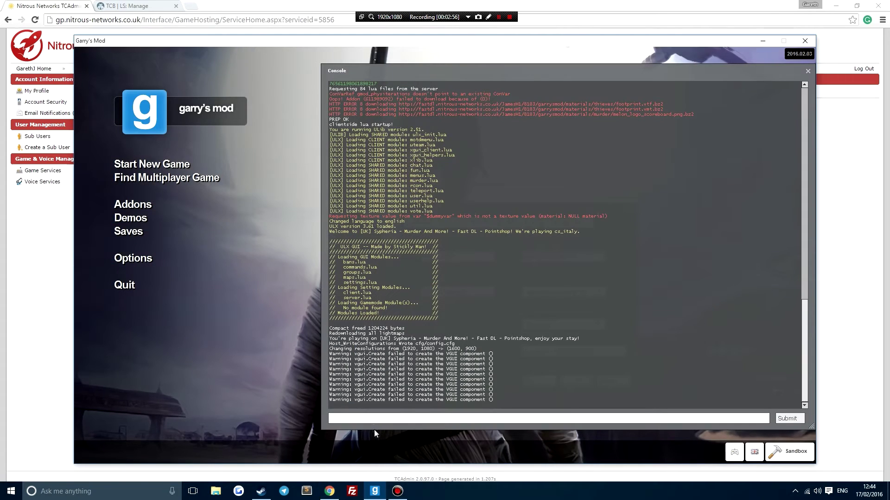
click(356, 418)
key(ctrl+v)
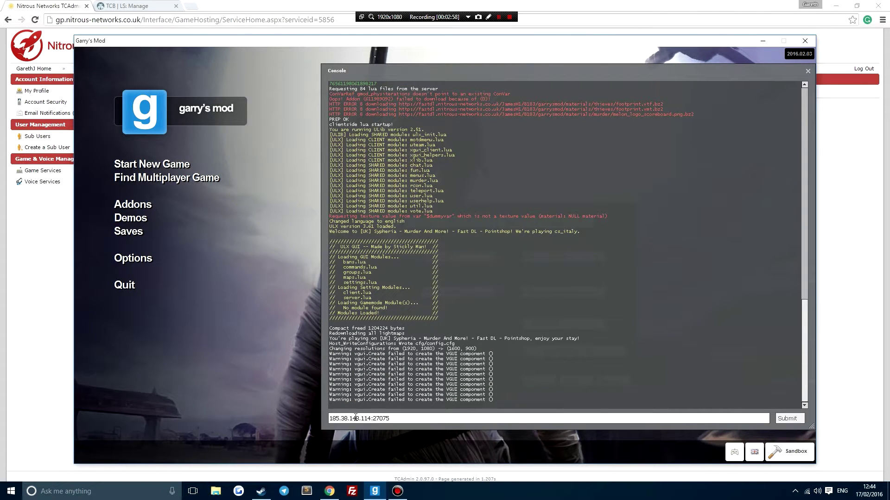
key(Home)
text(c)
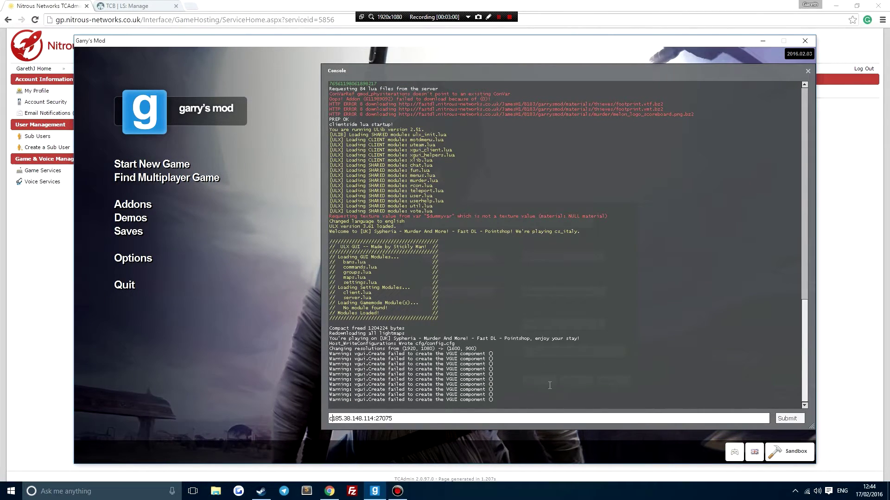
text(onnect)
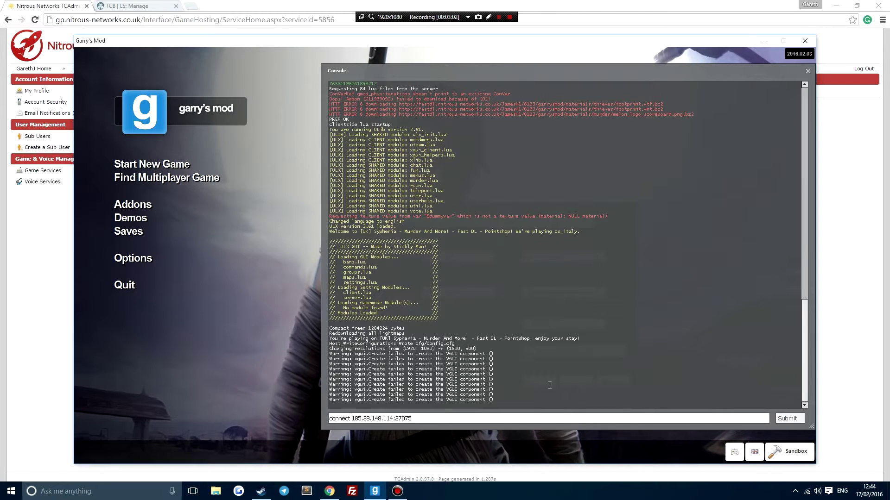
key(Return)
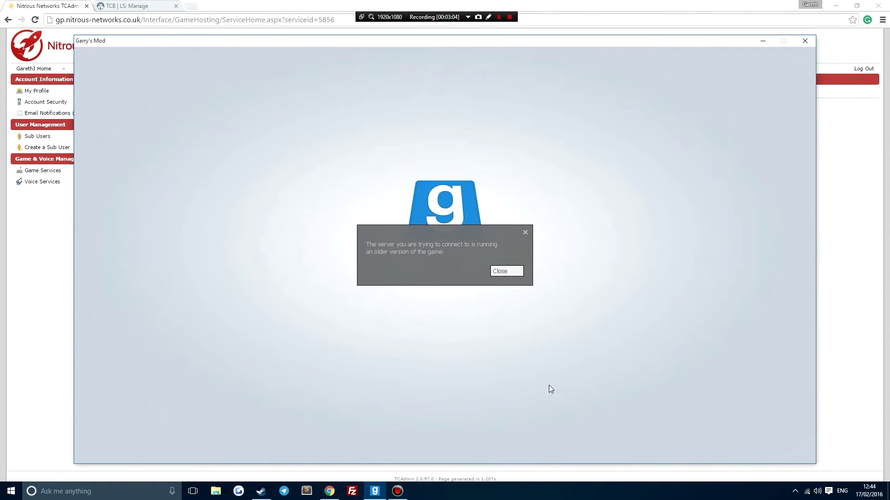
click(516, 273)
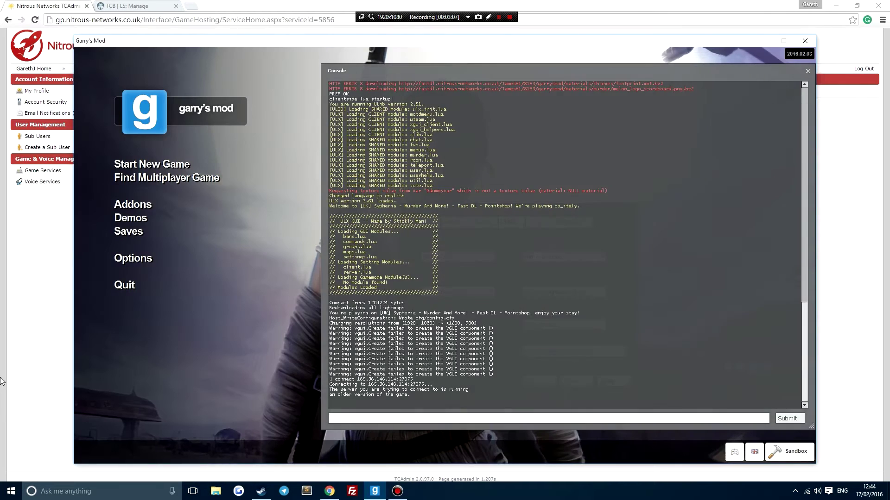
Step: Start a Steam update of the server in TCAdmin and confirm it
key(alt+Tab)
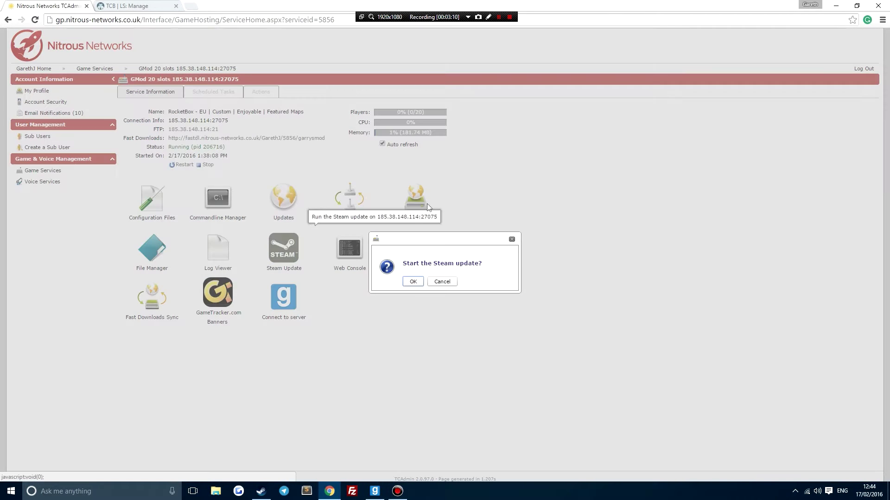
click(289, 261)
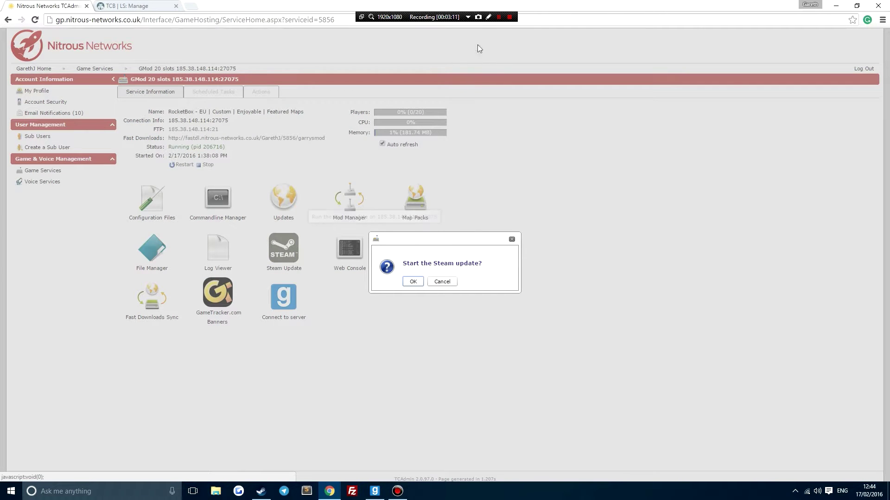
double_click(412, 281)
click(498, 16)
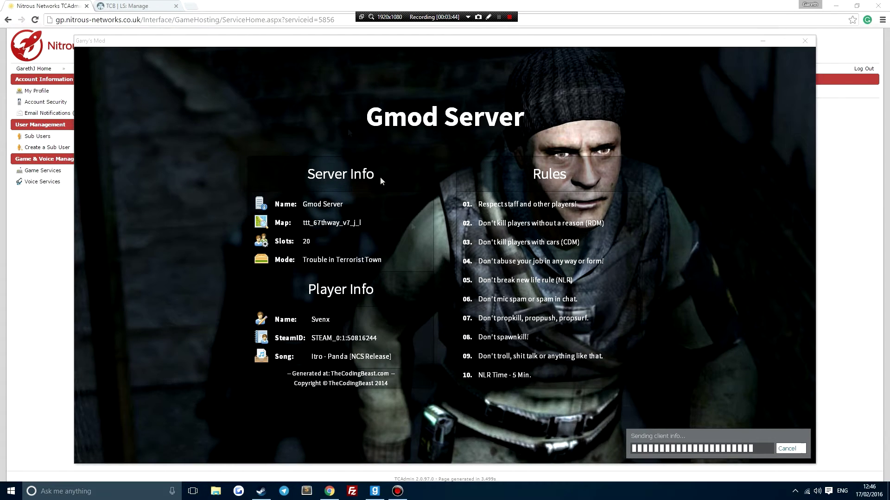
Step: Once the Gmod Server loading screen appears, return to the TCB | LS: Manage tab
click(126, 6)
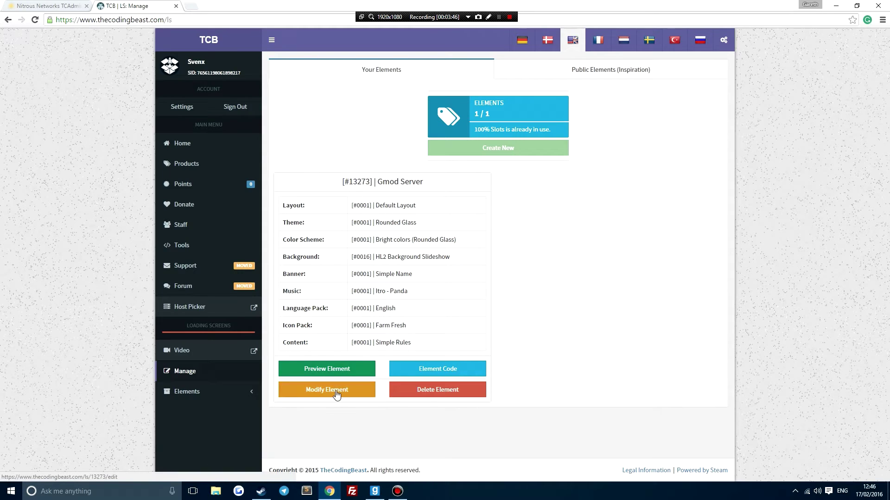
Step: Retitle the element with the server name copied from TCAdmin and save it
click(337, 395)
drag(366, 95, 81, 72)
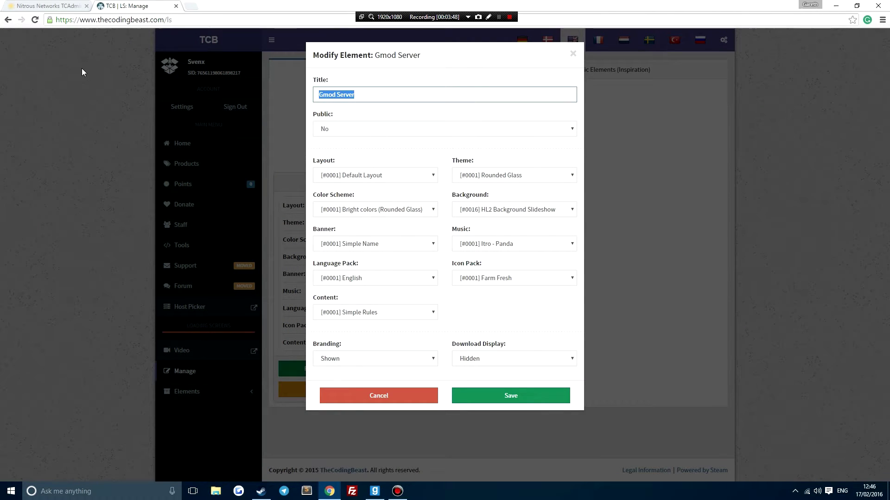
click(76, 5)
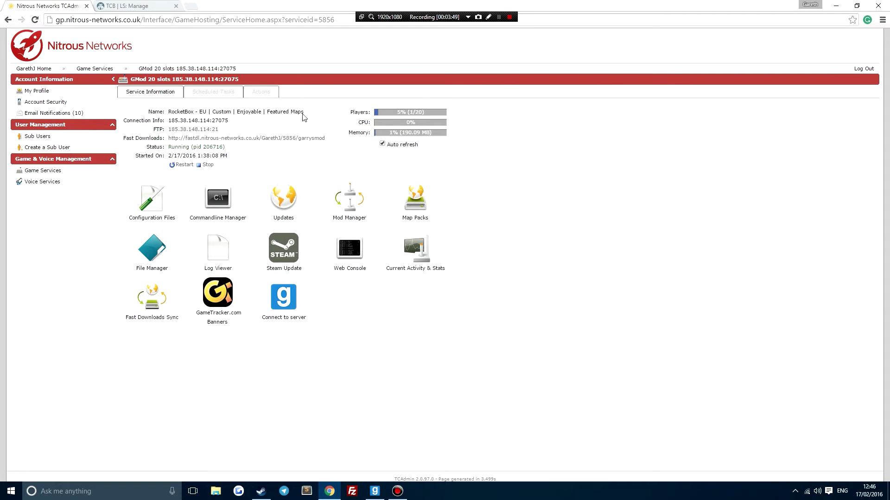
drag(304, 113, 168, 113)
key(ctrl+c)
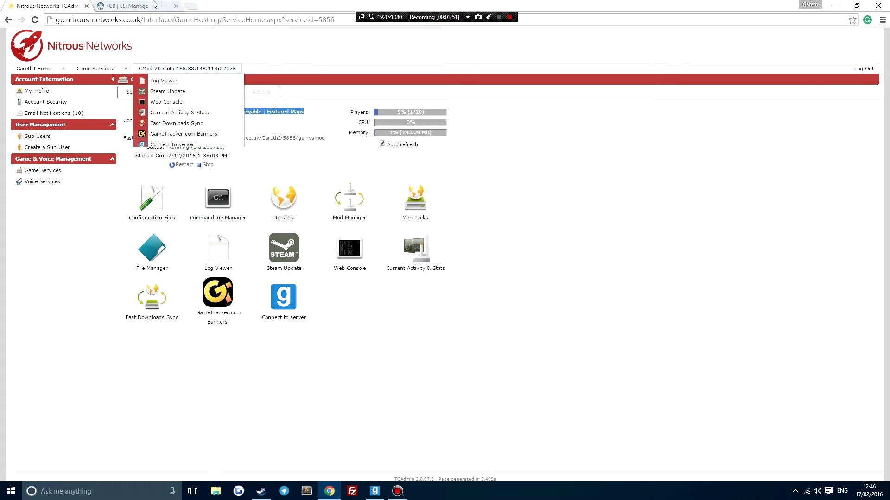
click(126, 5)
key(ctrl+v)
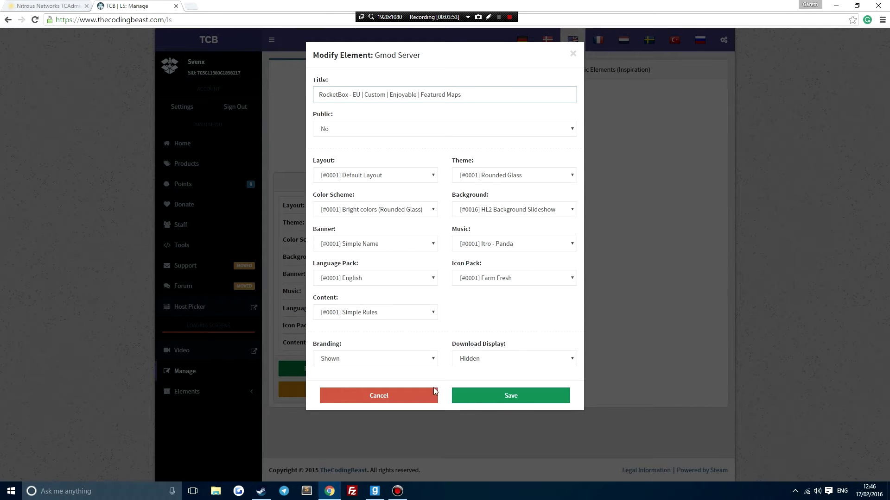
click(468, 399)
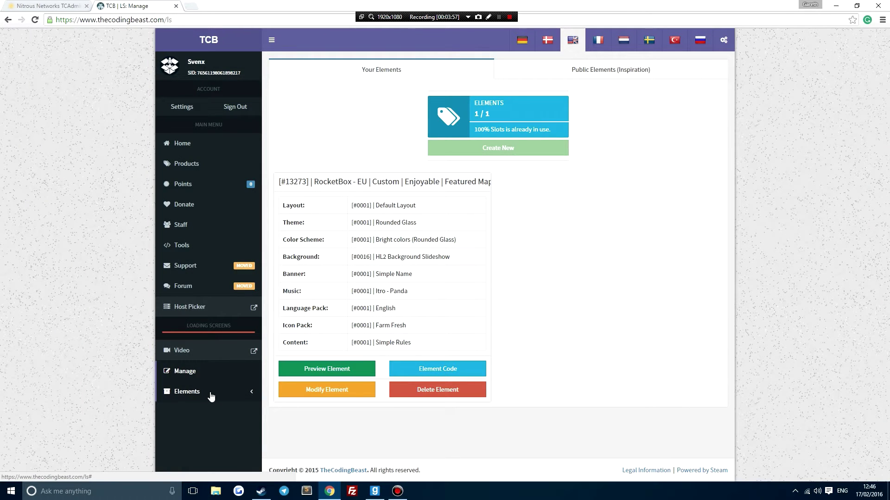
Step: Expand the element categories and browse the Music elements page
click(211, 396)
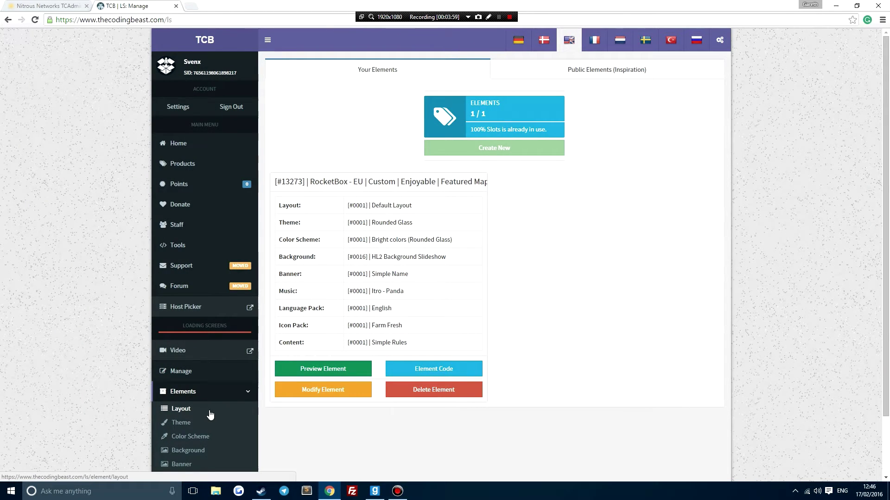
scroll(209, 410, down, 1)
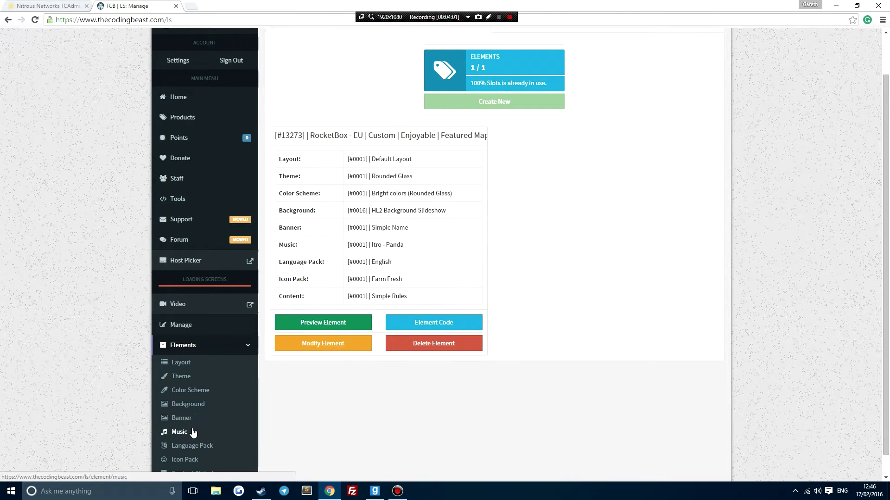
scroll(250, 431, down, 1)
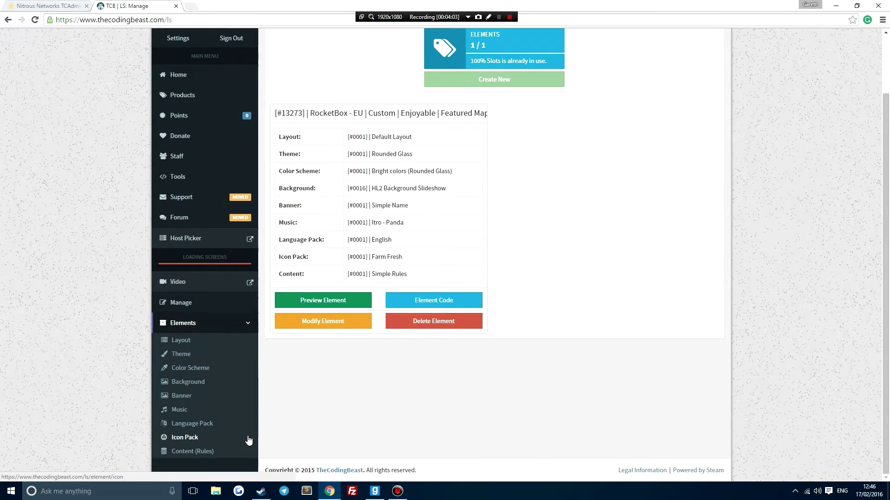
click(189, 410)
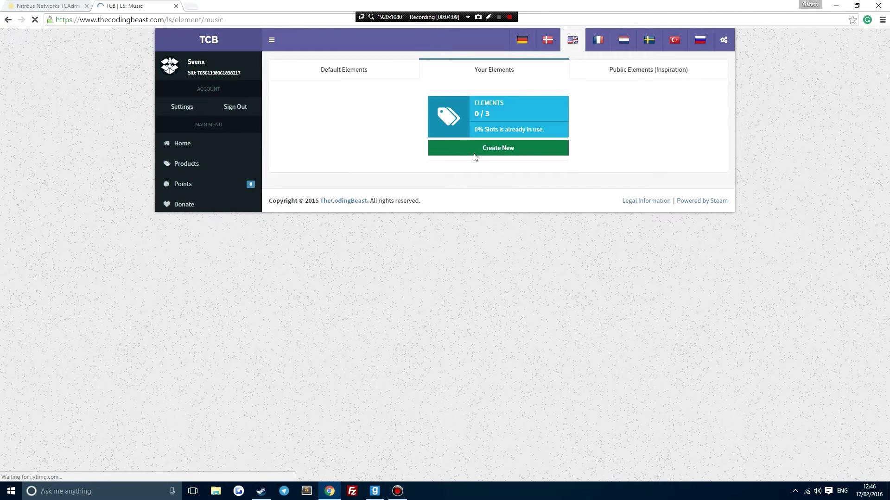
scroll(175, 327, down, 1)
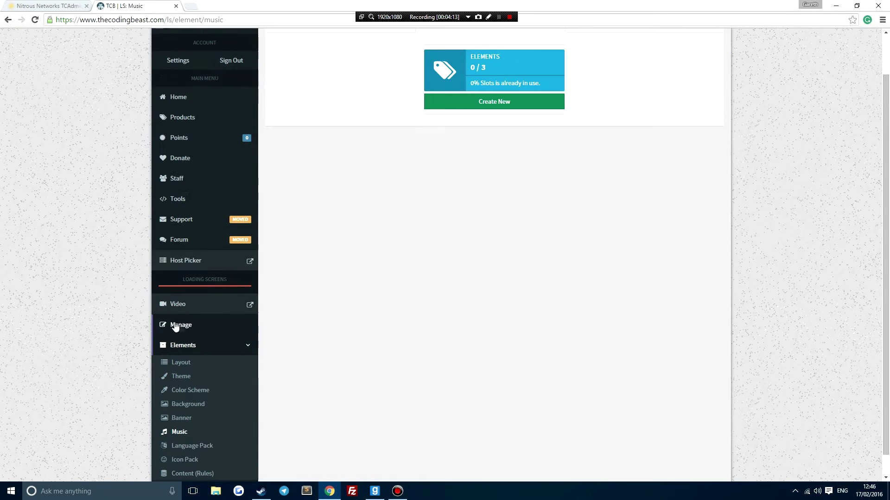
scroll(175, 327, up, 2)
scroll(226, 201, down, 3)
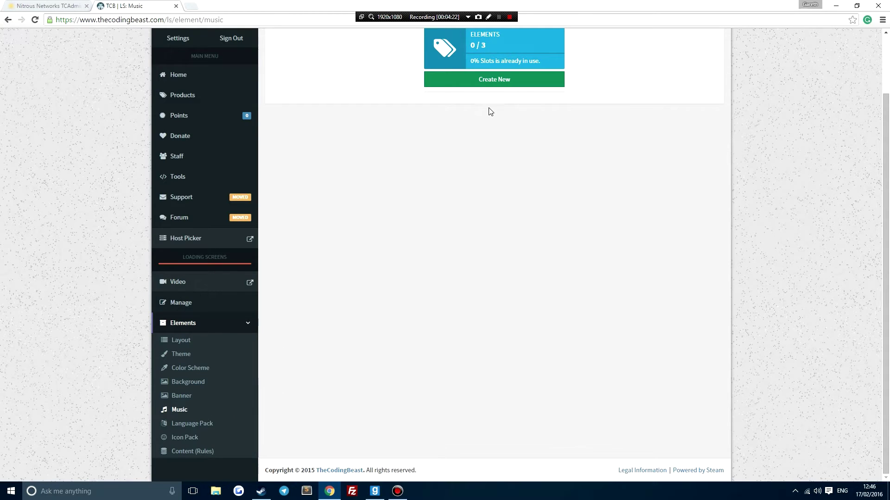
Step: Move through the Theme and Background pages to the Content (Rules) elements page
click(213, 353)
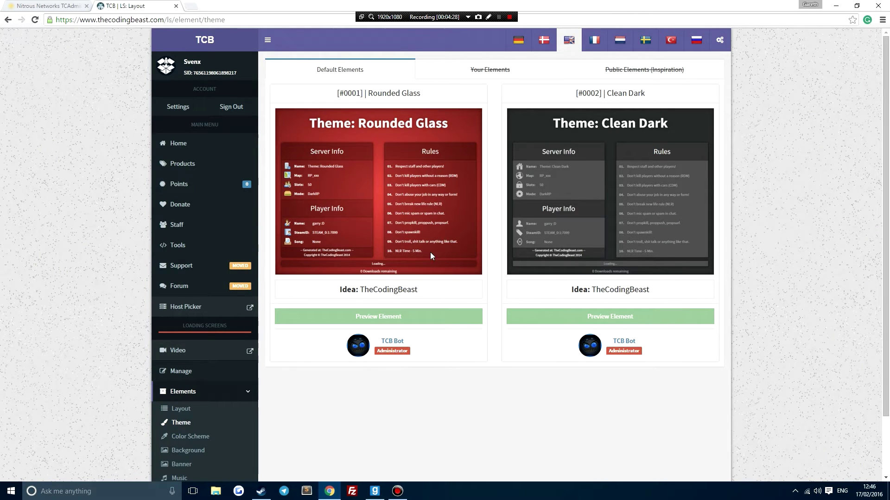
scroll(190, 446, down, 1)
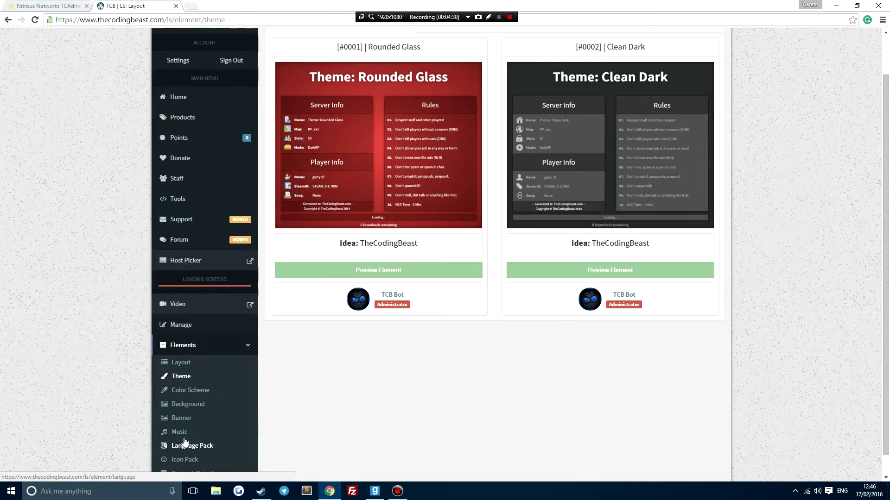
click(192, 403)
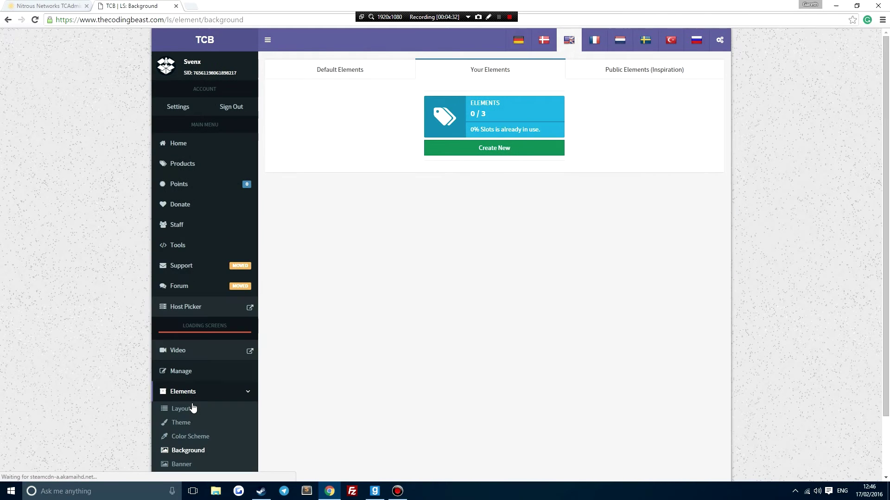
scroll(185, 473, down, 1)
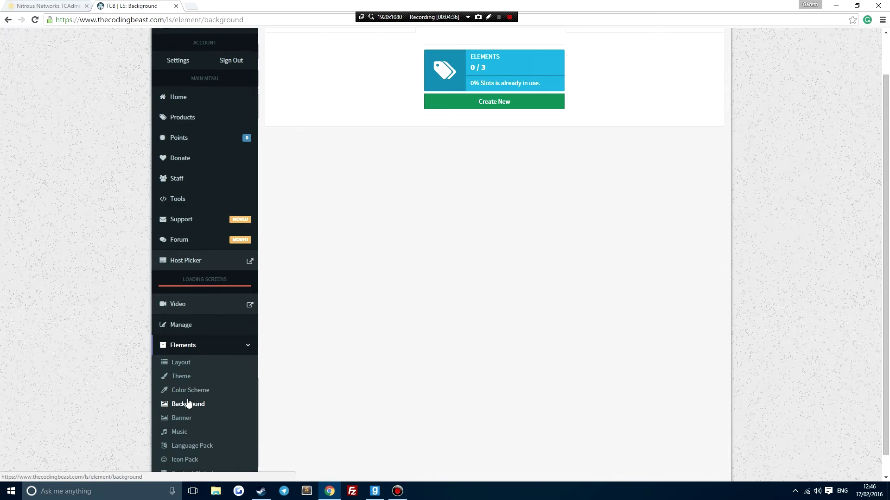
scroll(191, 417, down, 1)
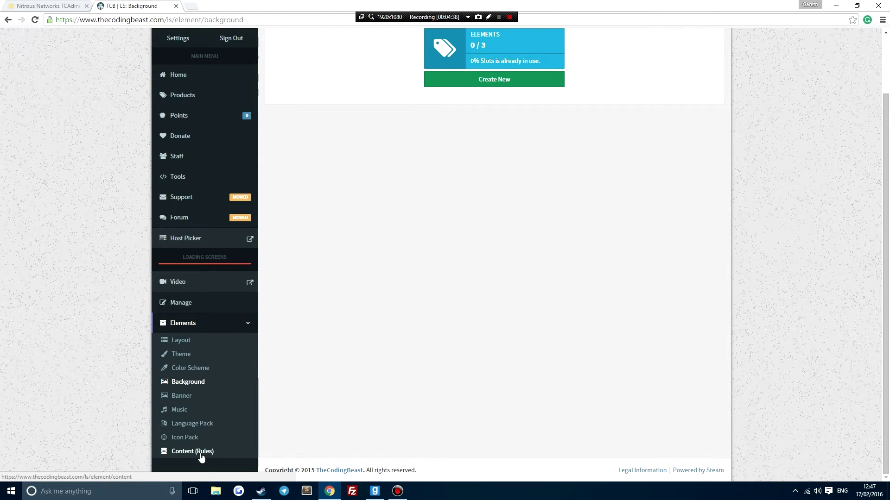
click(201, 453)
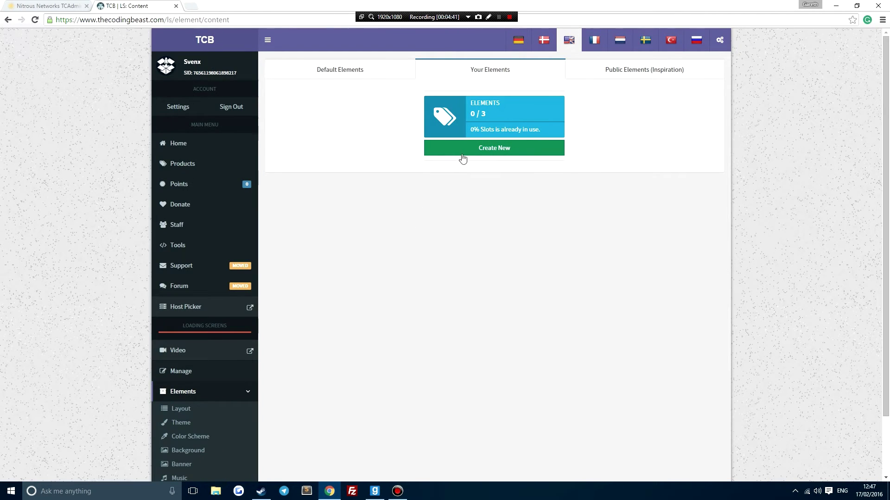
Step: Create a new content element and title it 'rules rocketboz'
click(463, 155)
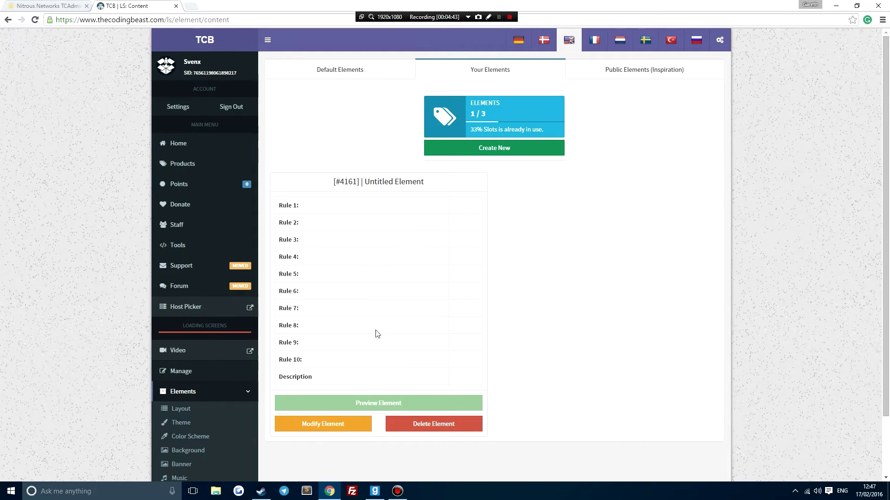
click(329, 424)
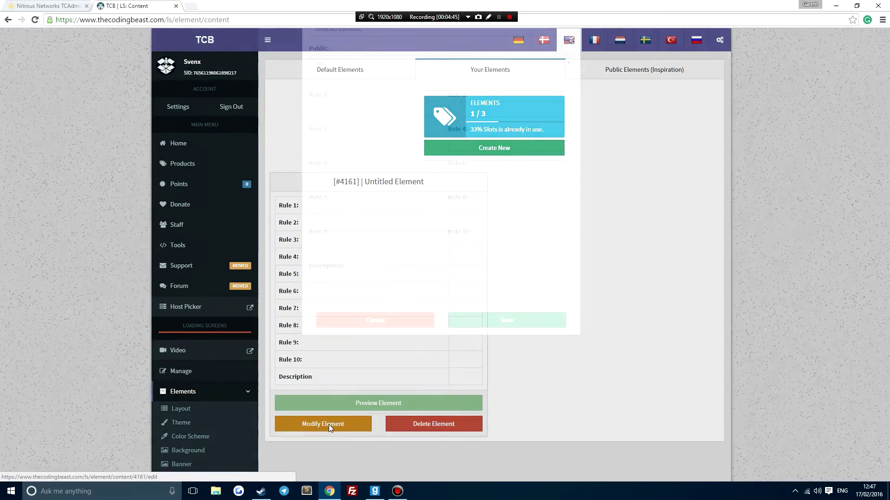
triple_click(371, 94)
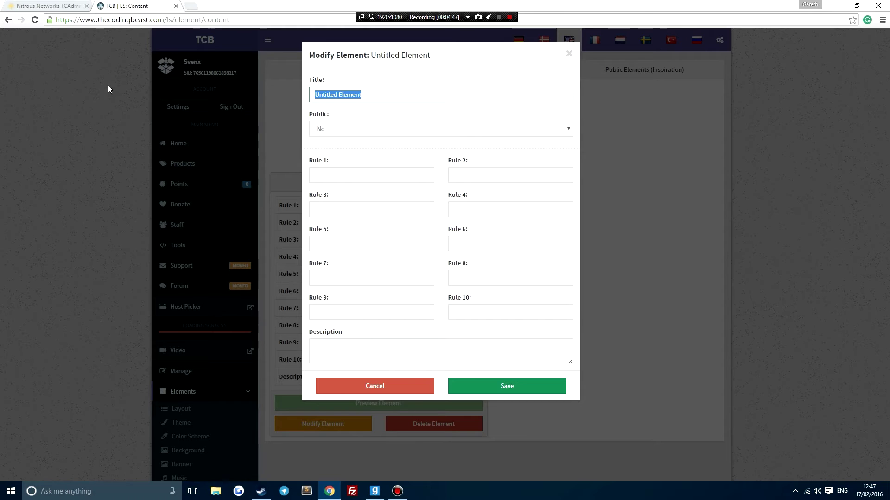
text(rules rocketboz)
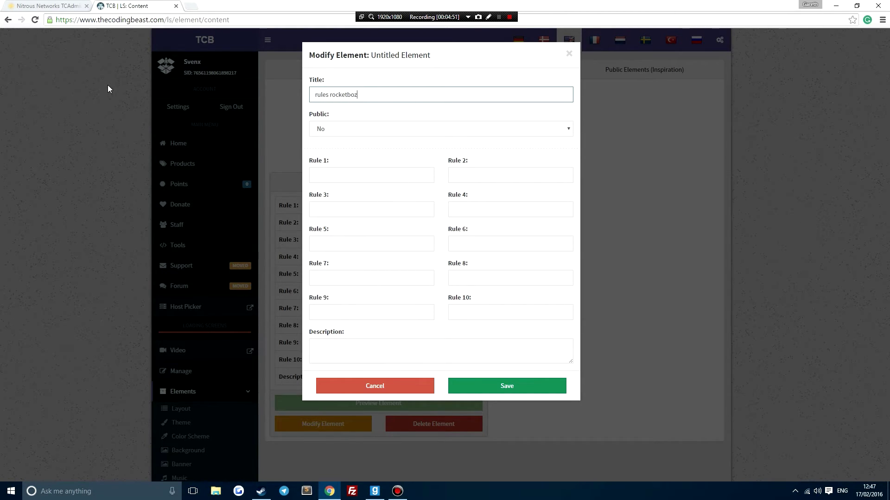
Step: Fill the first rules with filler text such as 'ewqeqw' and 'weqeqwe'
click(317, 174)
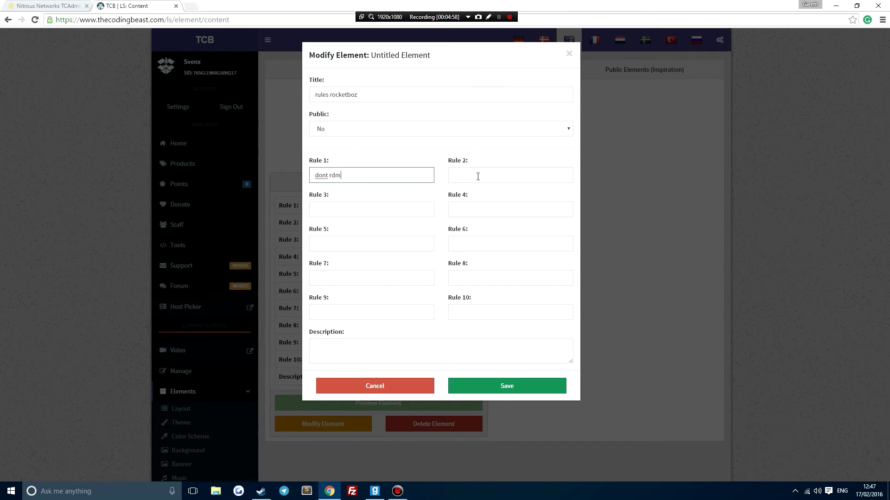
click(499, 171)
text(ewqeqw)
click(375, 207)
text(weq)
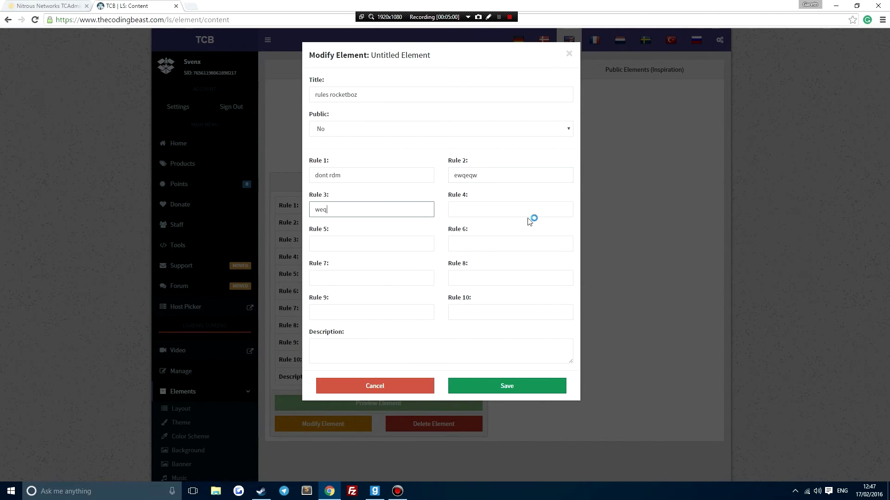
text(eqwe)
key(Tab)
text(qeweqw)
key(Tab)
key(Tab)
text(e)
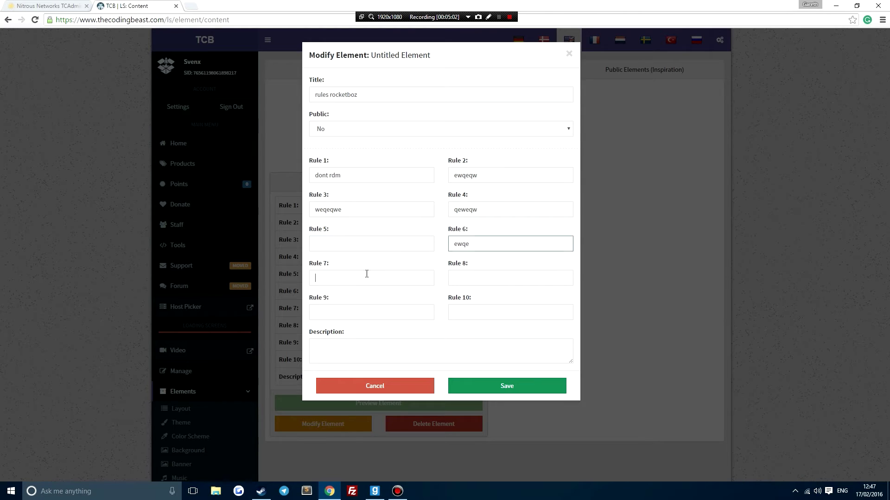
text(qweewq)
Step: Fill the remaining rules, including 5, 8, 9 and 10, with filler text
click(370, 243)
click(491, 277)
text(ewqeqw)
click(384, 239)
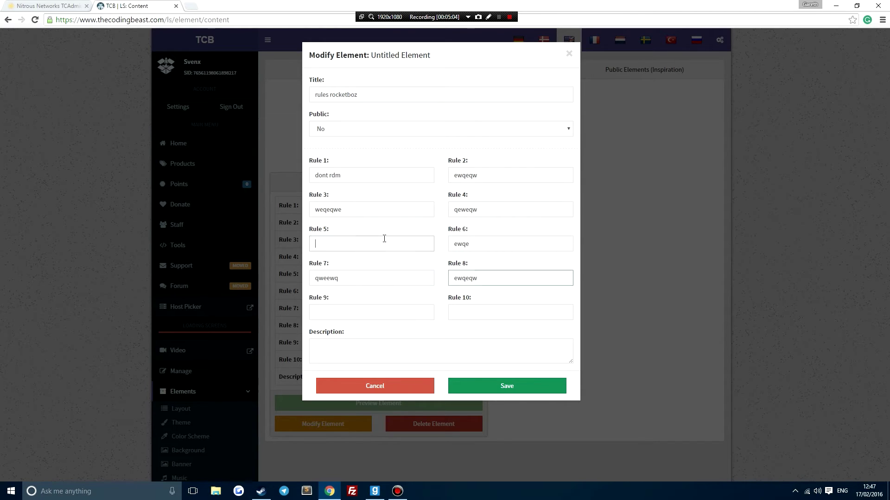
text(wqeqwe)
click(370, 311)
text(qweqwe)
click(477, 312)
text(qweqwe)
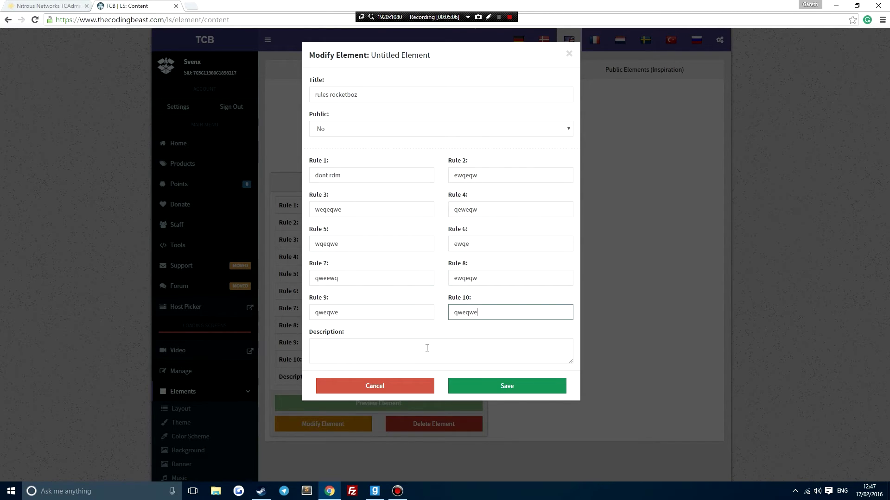
text(q)
Step: Add the description 'qeweq' and save the rules element
click(427, 348)
text(qeweq)
click(489, 391)
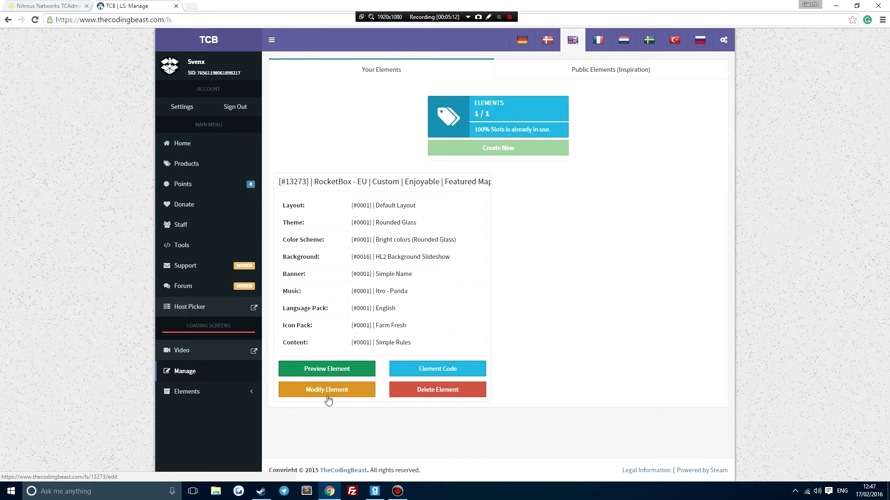
Step: Set element #13273's Content to '[#4161] rules rocketboz' and save the loading screen
click(327, 391)
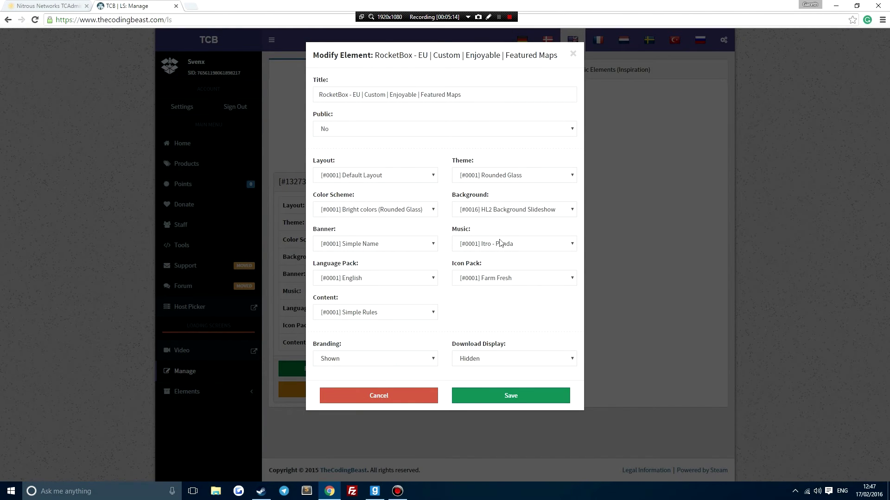
click(369, 313)
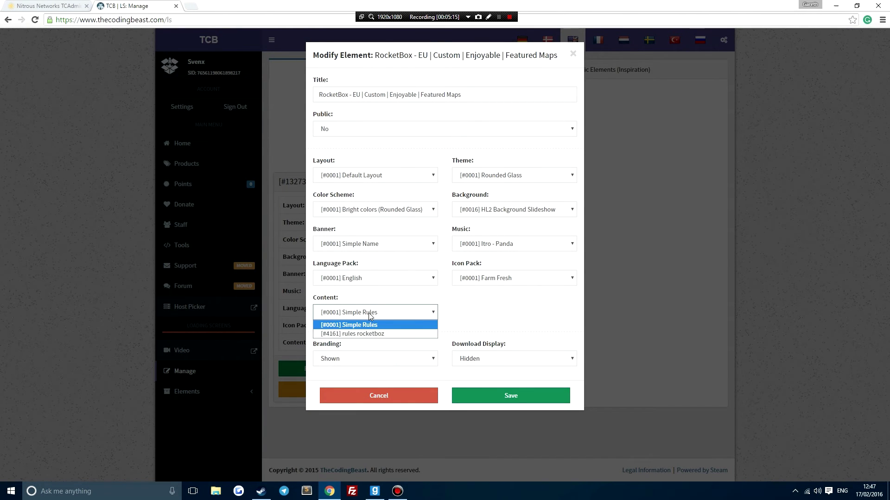
click(354, 334)
click(487, 394)
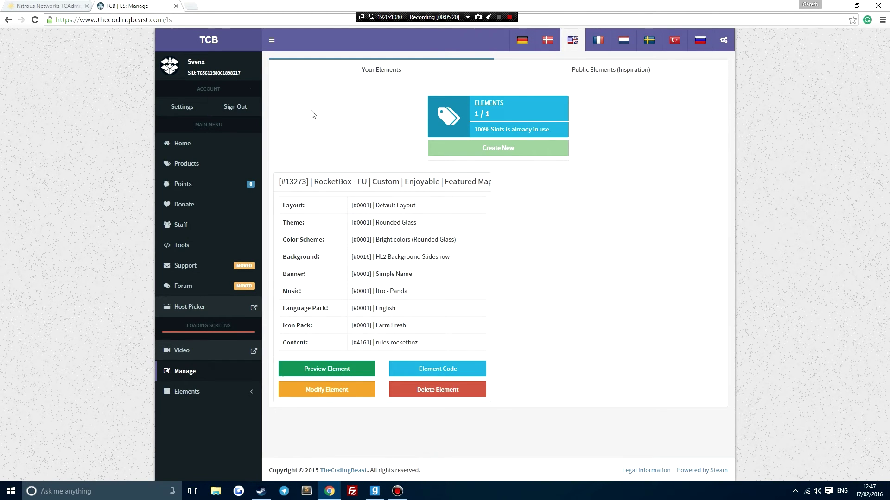
click(362, 369)
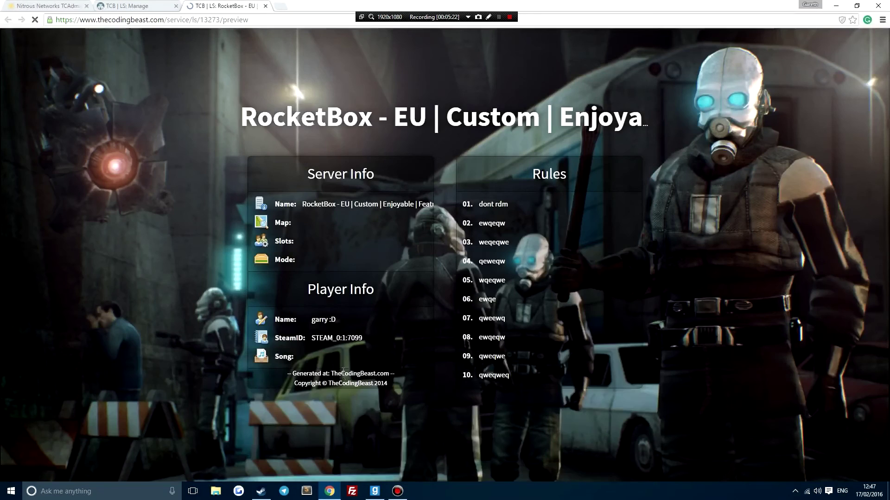
triple_click(518, 390)
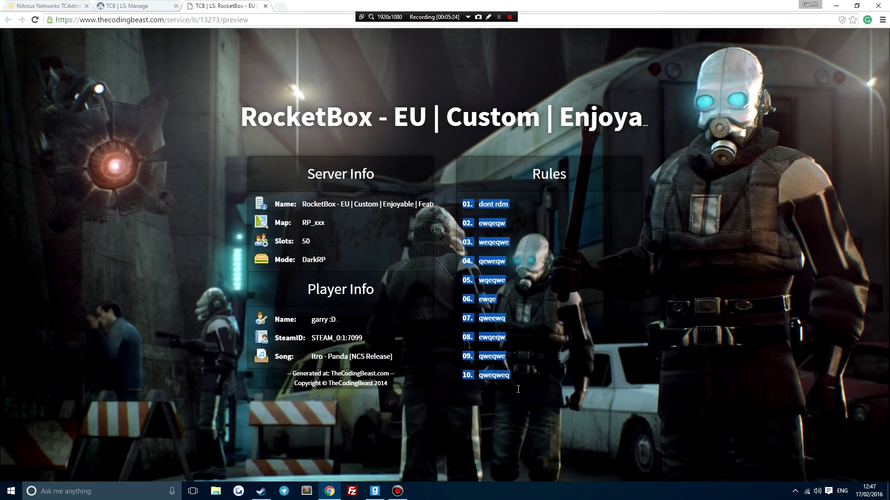
click(504, 343)
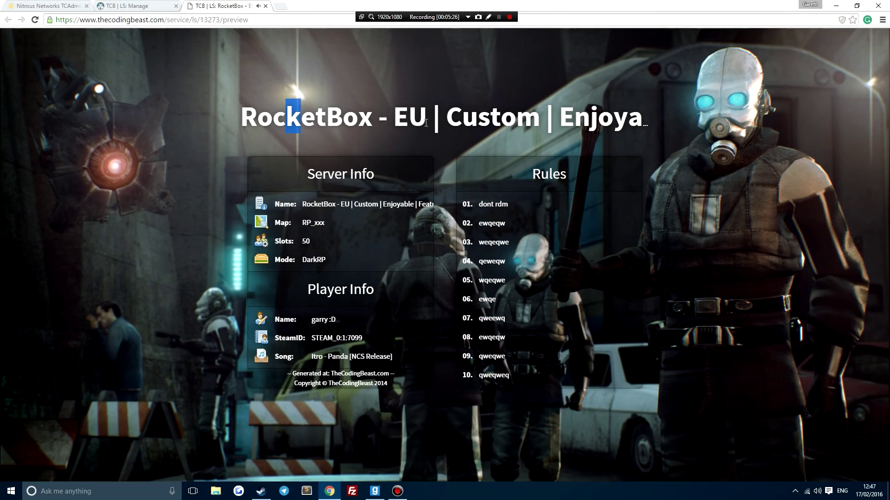
drag(285, 116, 241, 115)
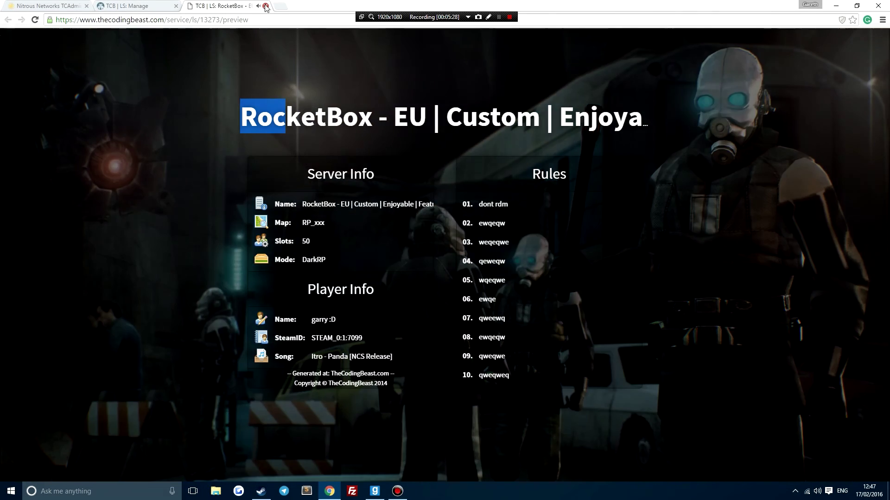
click(265, 6)
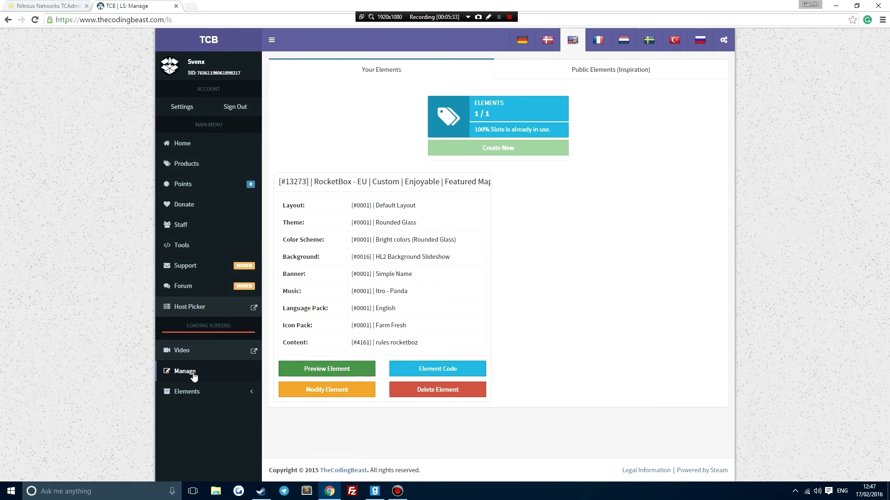
click(326, 369)
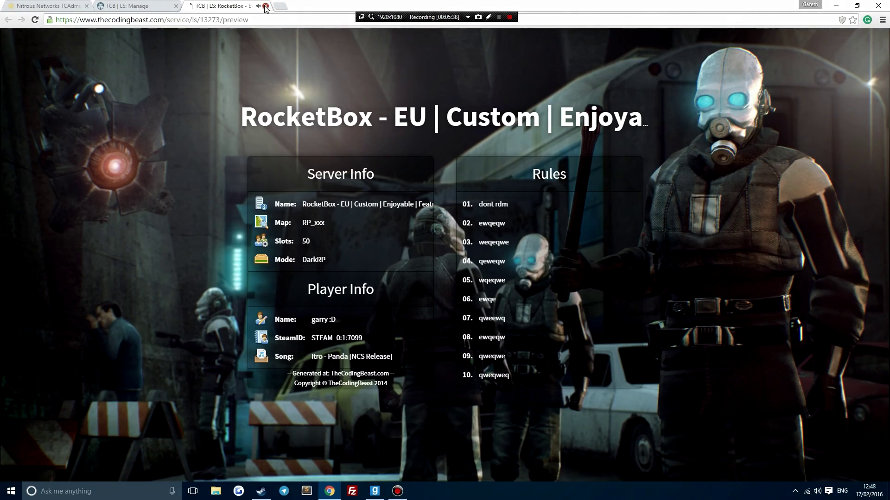
click(265, 6)
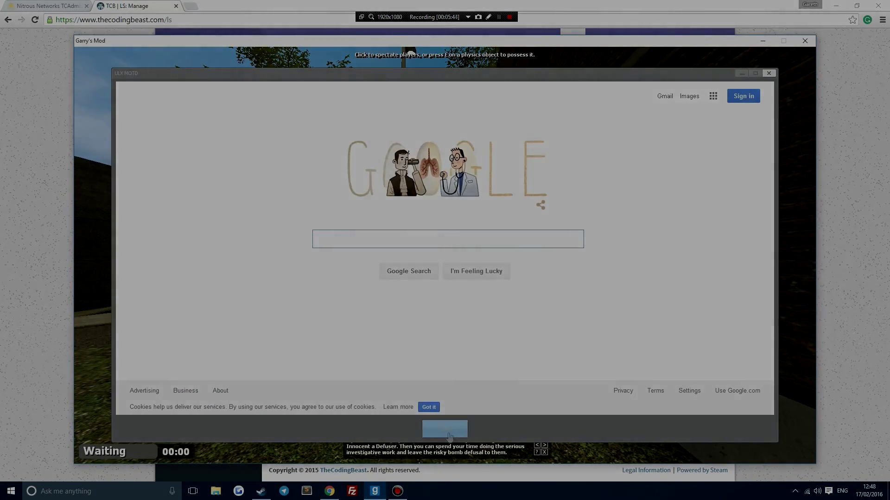
Step: Close the server's MOTD welcome window and show the player scoreboard with Tab
click(445, 430)
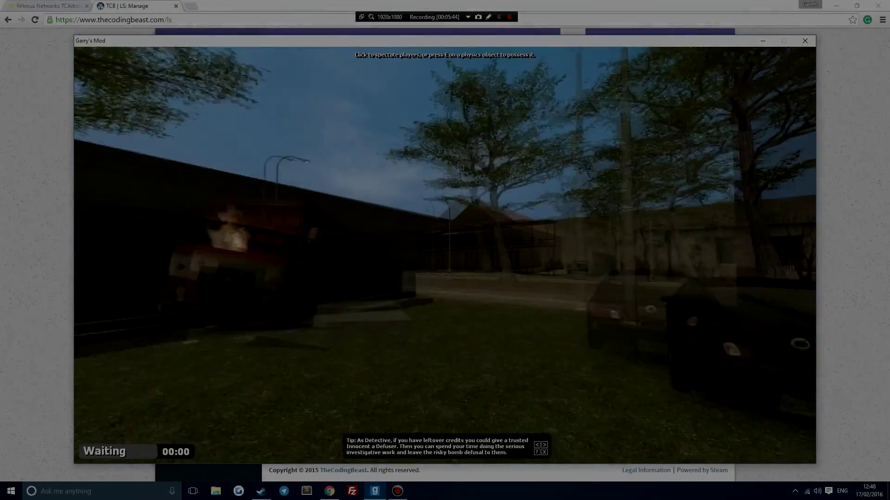
key(Tab)
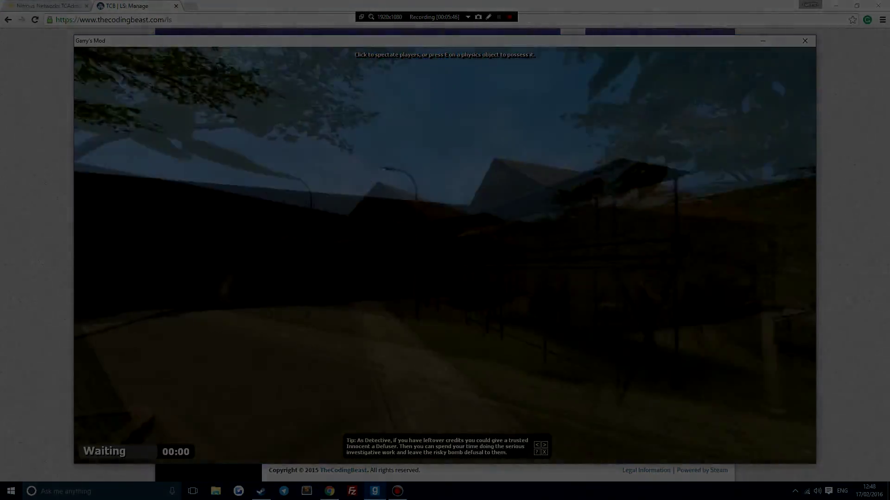